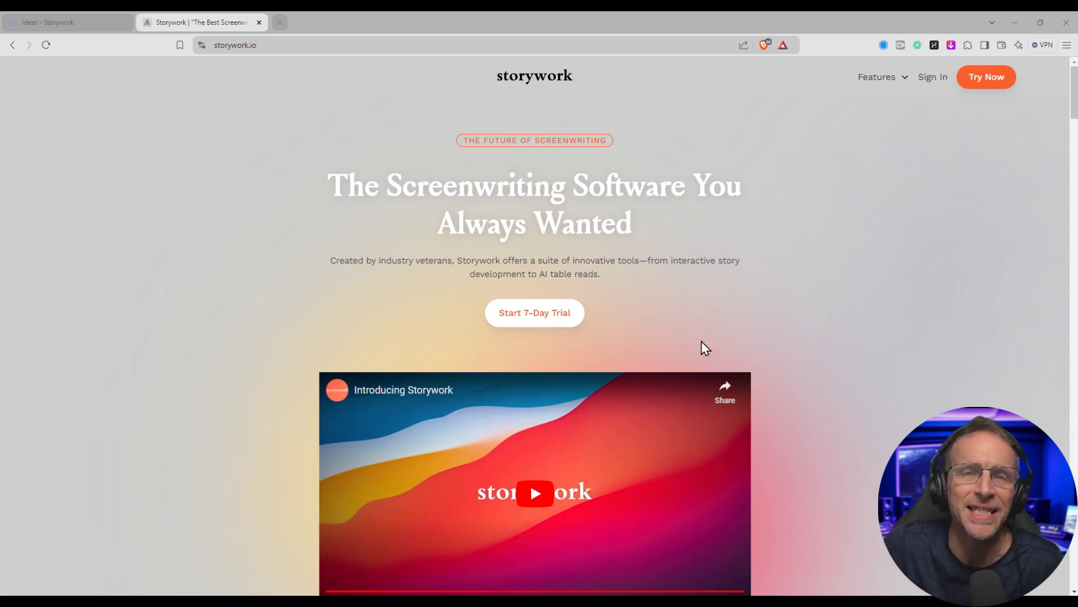
- Scroll through the feature sections of the storywork.io website
scroll(702, 382, "down", 10)
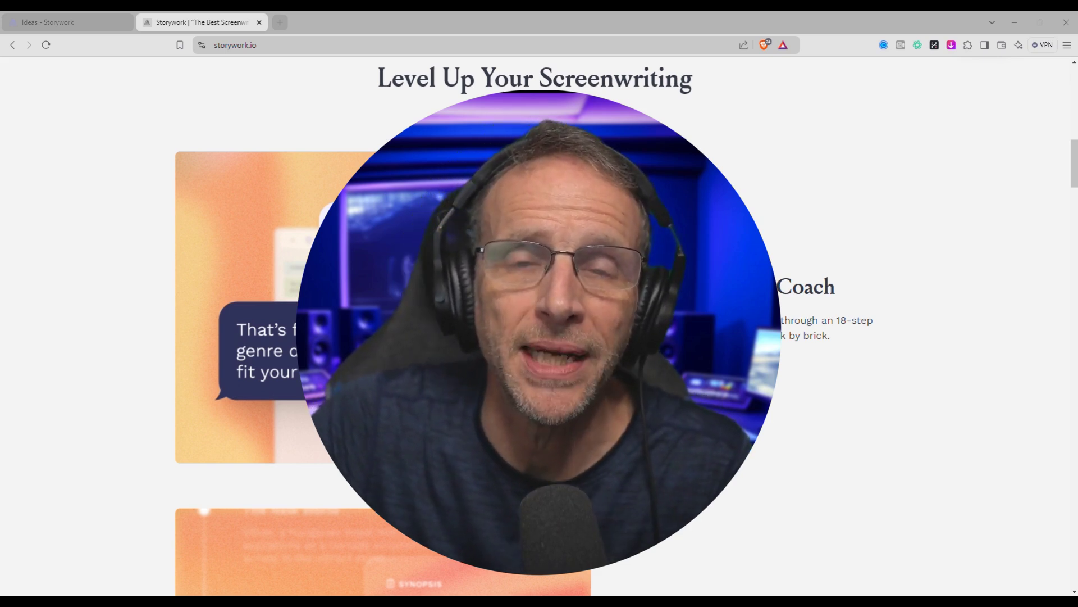
scroll(721, 430, "up", 1)
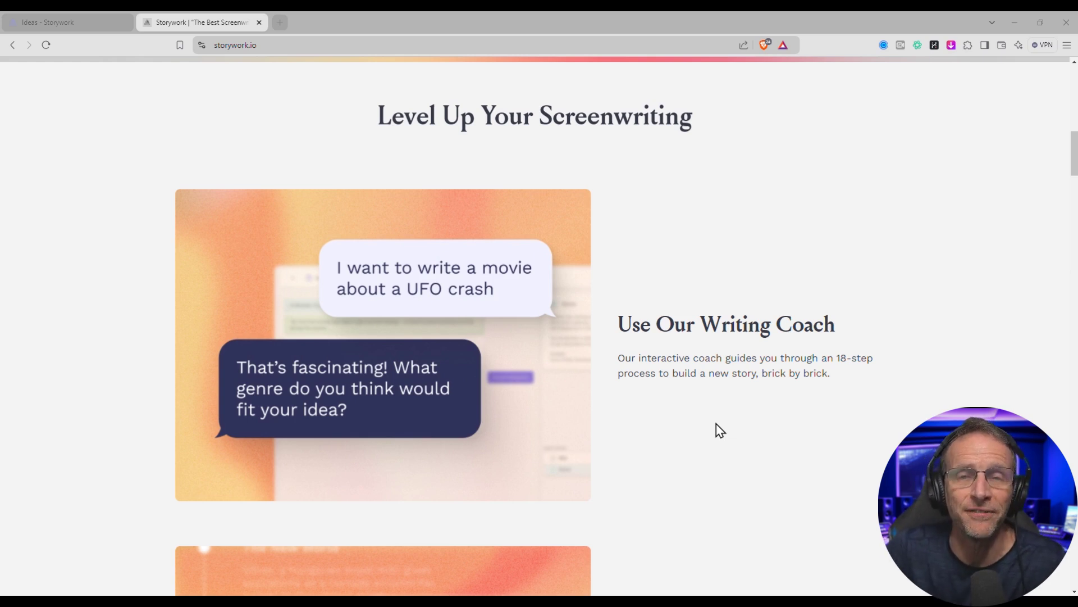
scroll(716, 388, "down", 7)
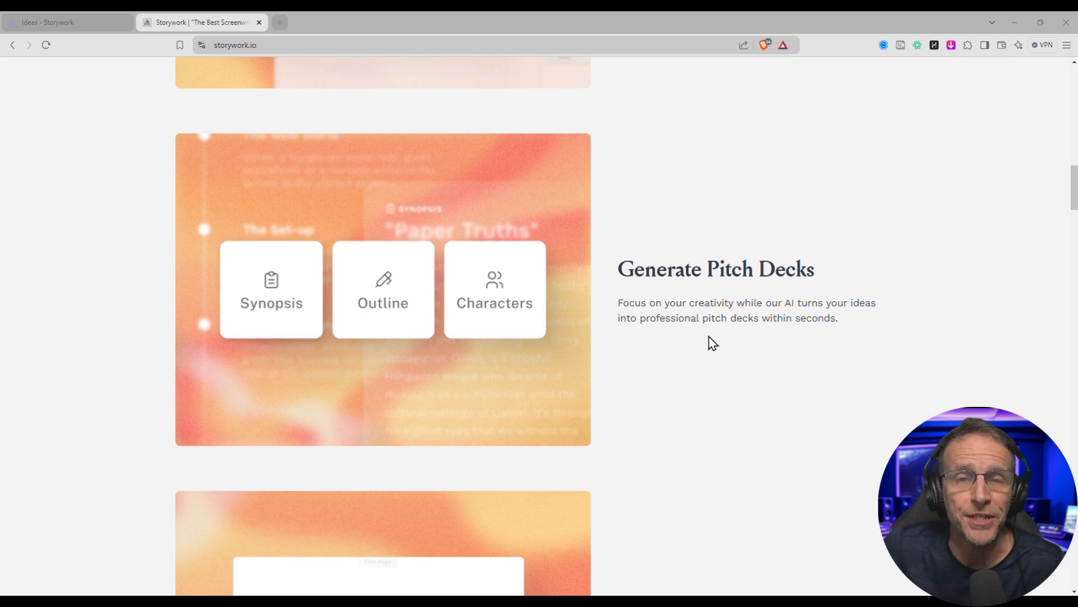
scroll(712, 343, "down", 6)
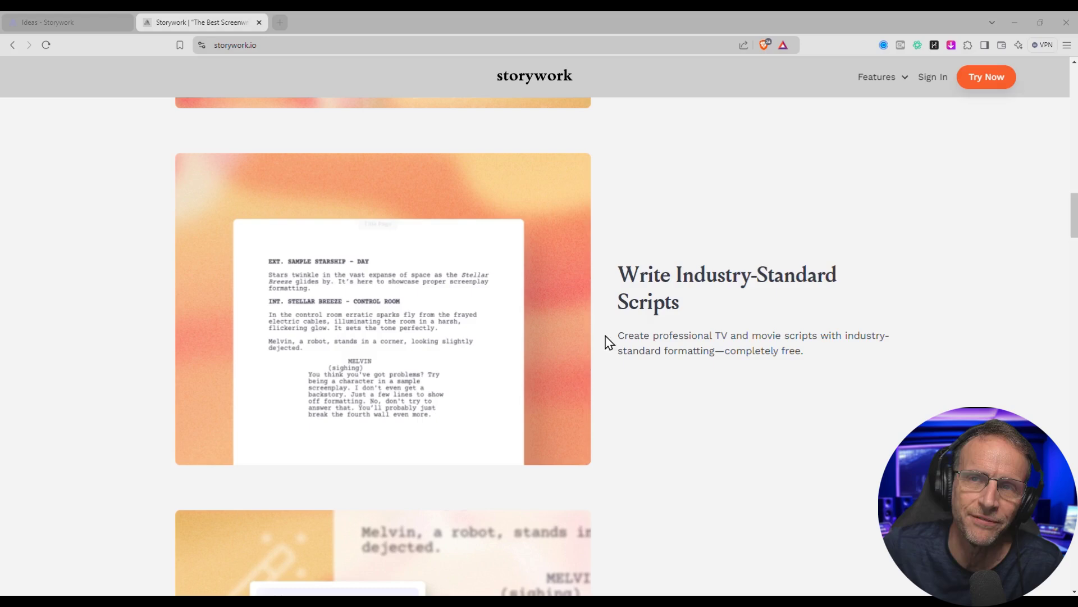
scroll(578, 418, "down", 2)
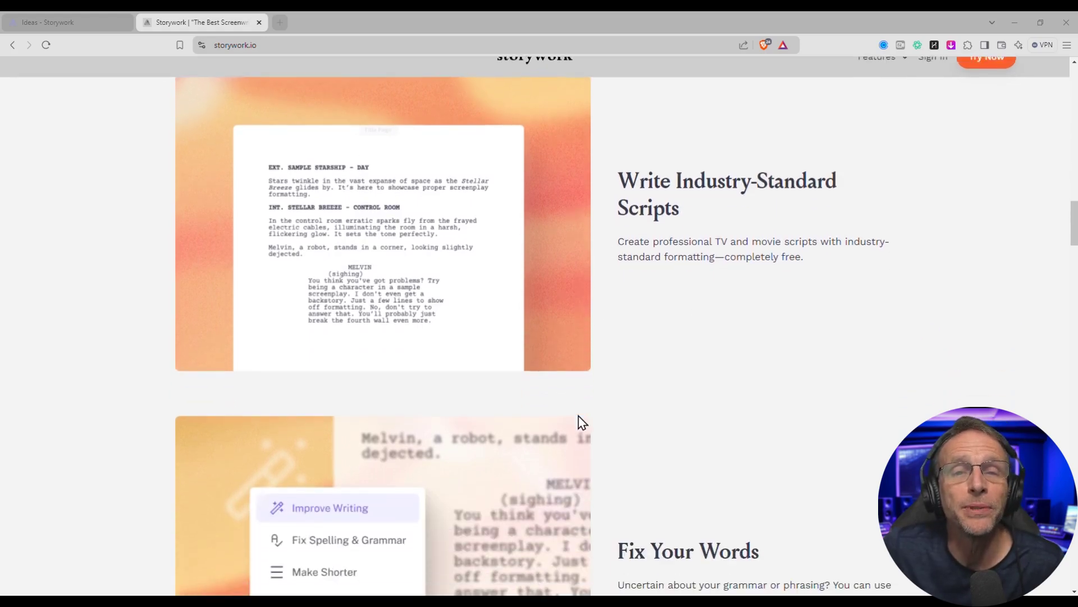
scroll(582, 423, "down", 4)
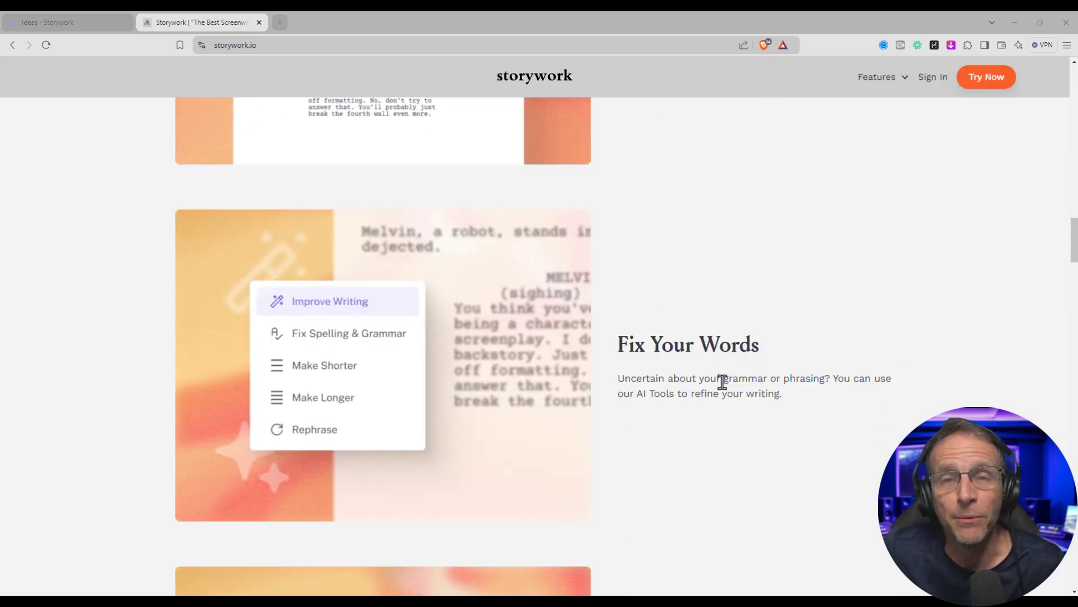
scroll(722, 382, "down", 7)
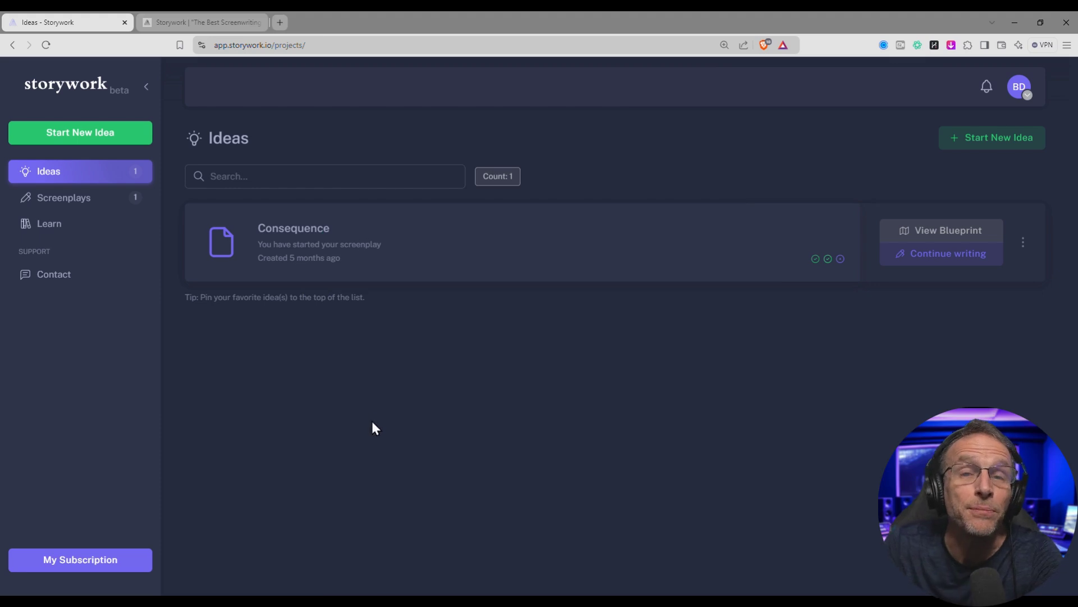
- Create a new idea named 'The Cat that Wore A Belt With You'
left_click(85, 139)
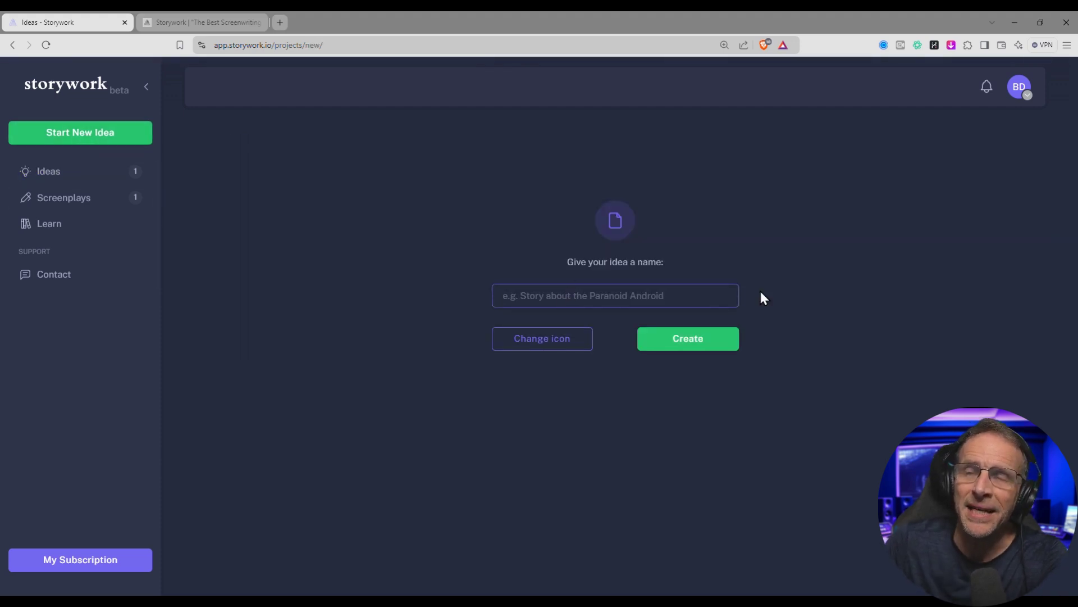
type("The Cat")
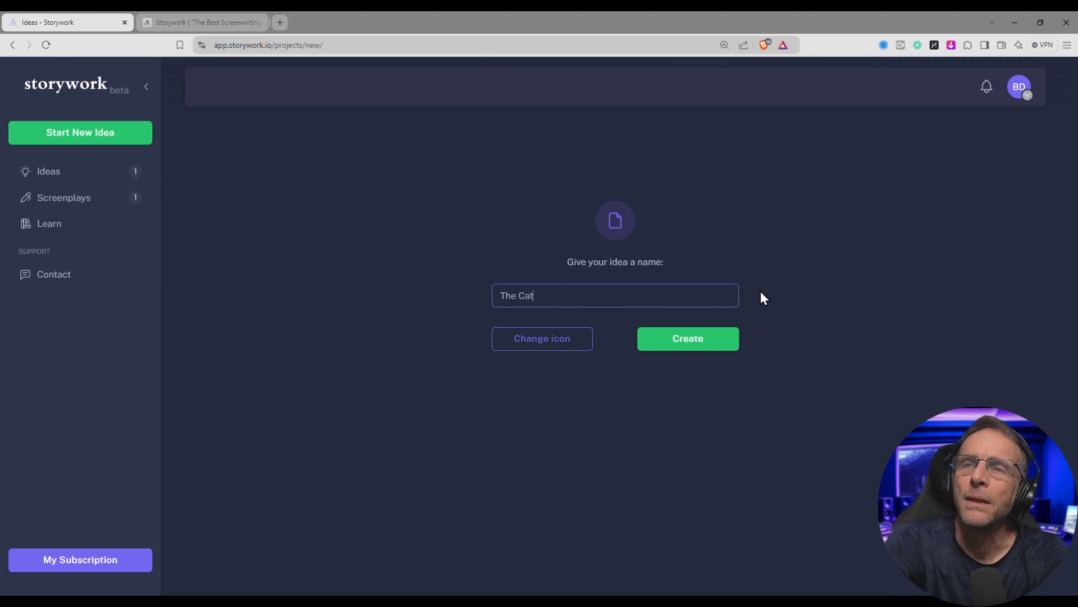
type(" that Wore A ")
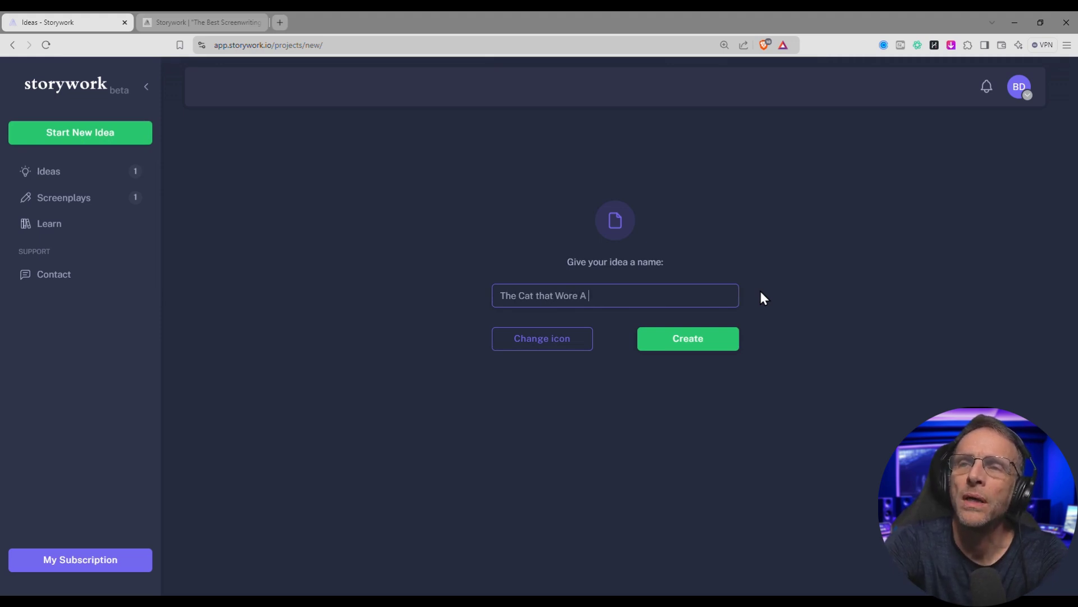
type("Belt With You")
left_click(689, 340)
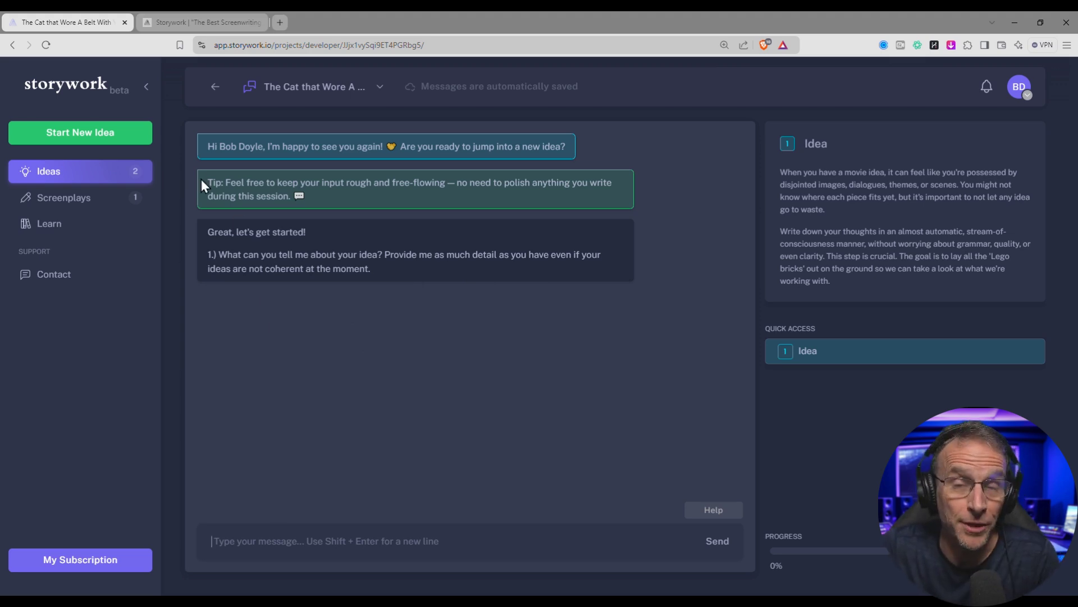
- Open the Consequence idea's story development chat from the Ideas list
left_click(84, 171)
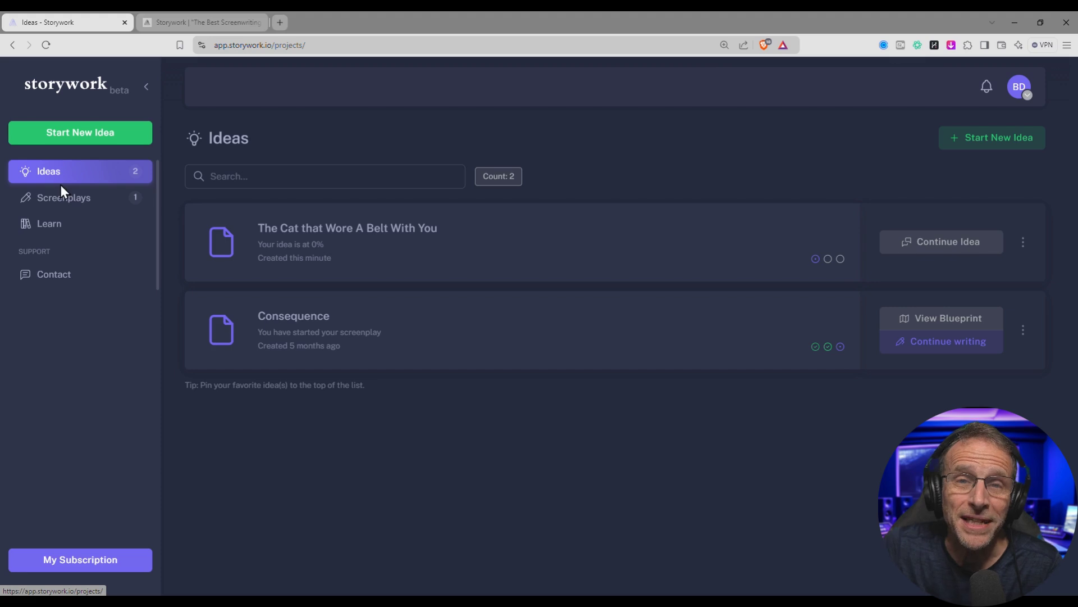
left_click(292, 329)
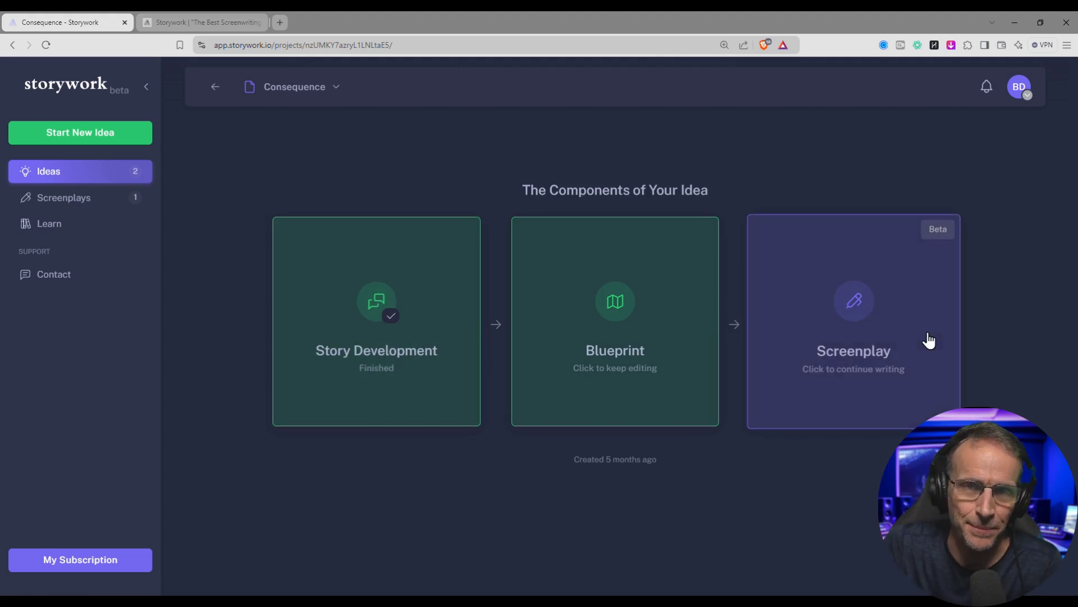
left_click(389, 403)
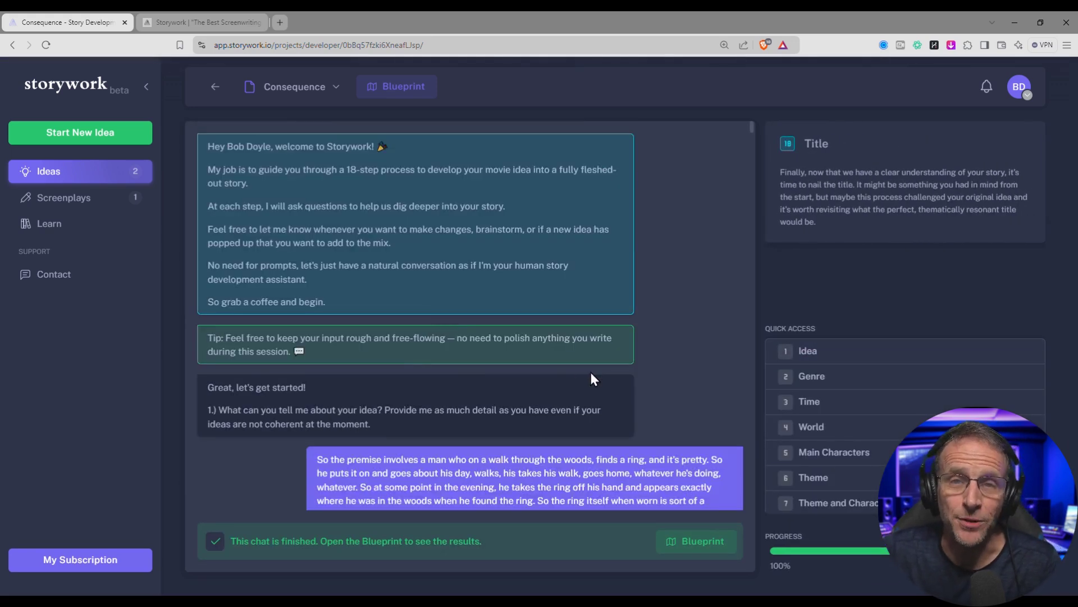
scroll(513, 372, "down", 3)
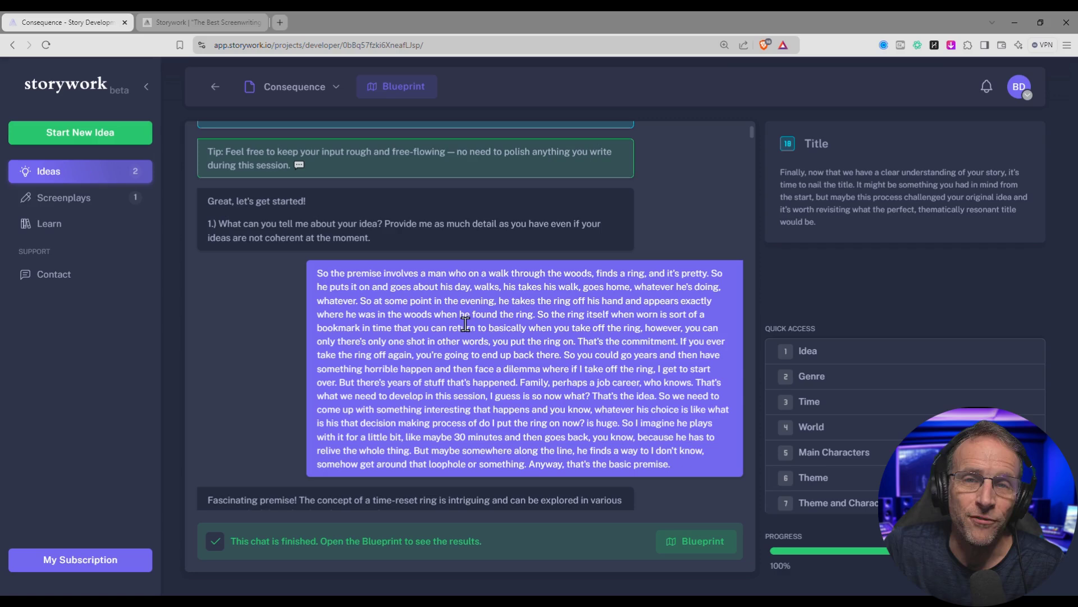
scroll(318, 224, "down", 1)
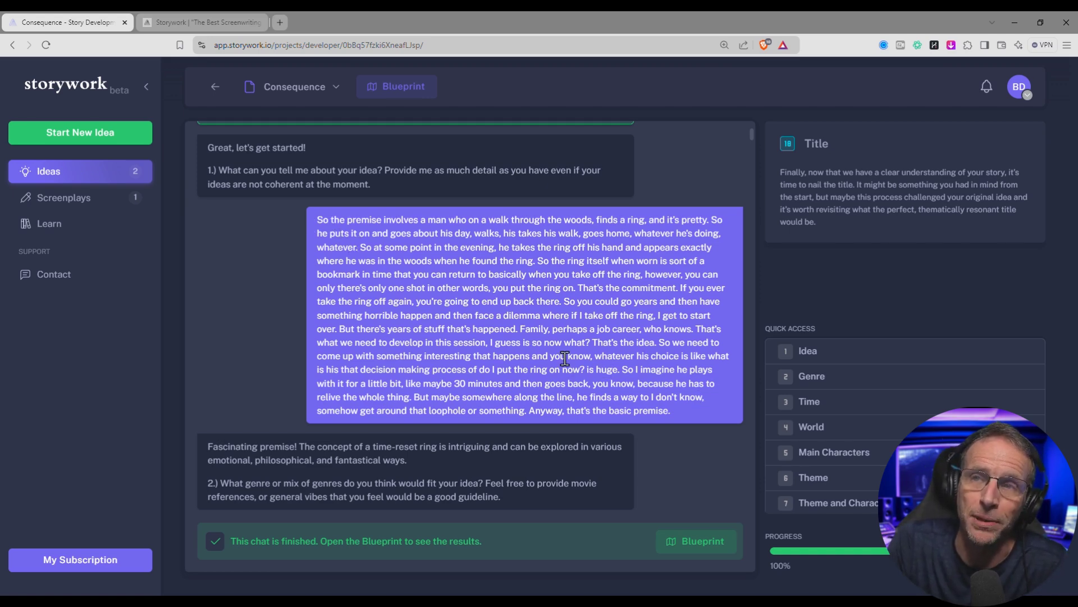
scroll(565, 358, "down", 4)
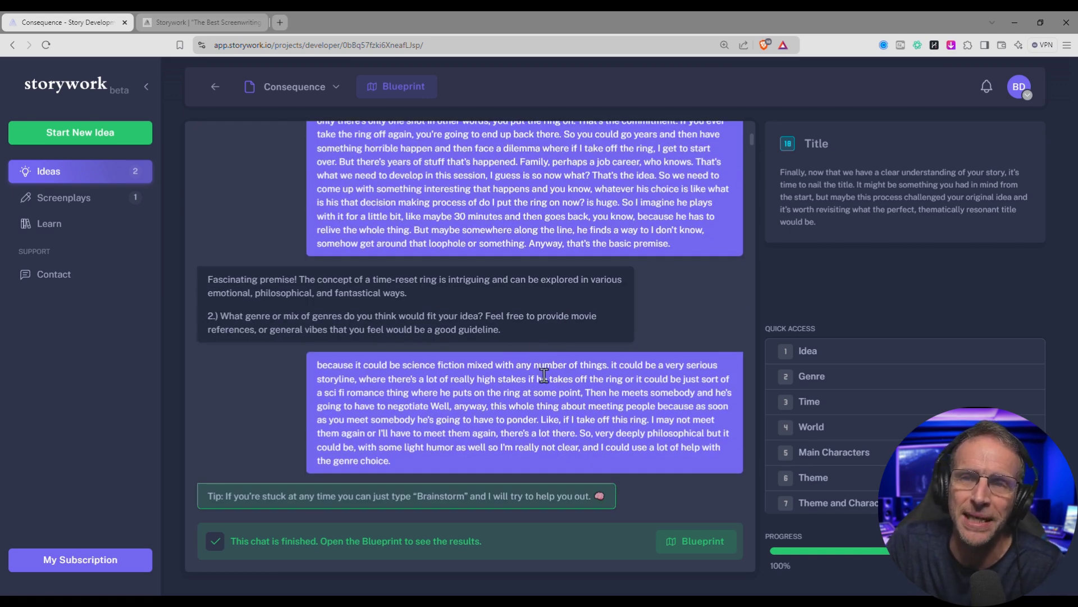
- Review the chat's answers from Idea through Inciting Incident, then open the Consequence Blueprint
left_click(844, 358)
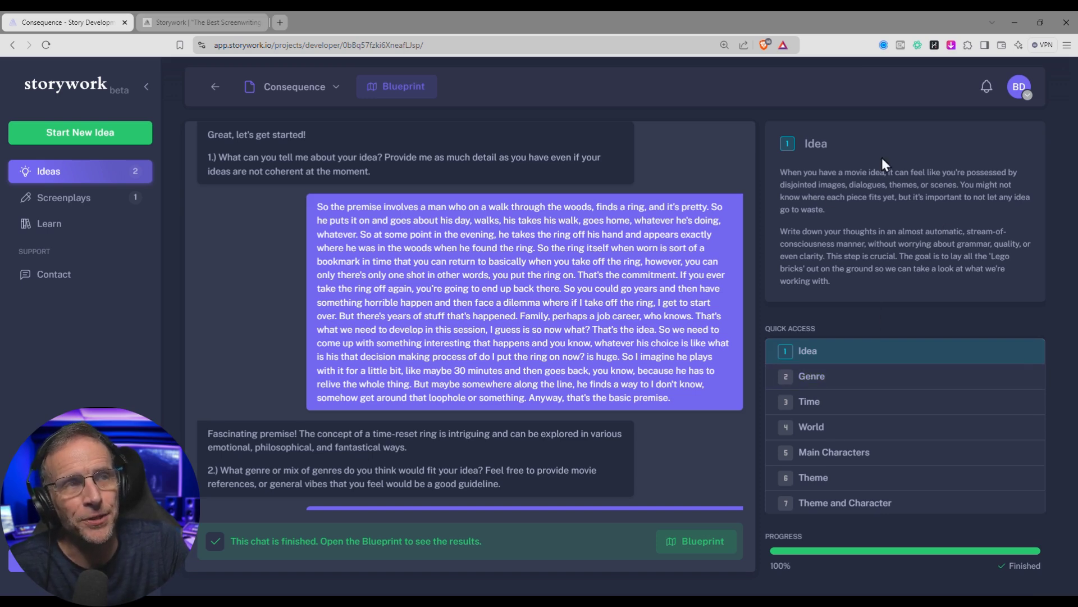
left_click(827, 378)
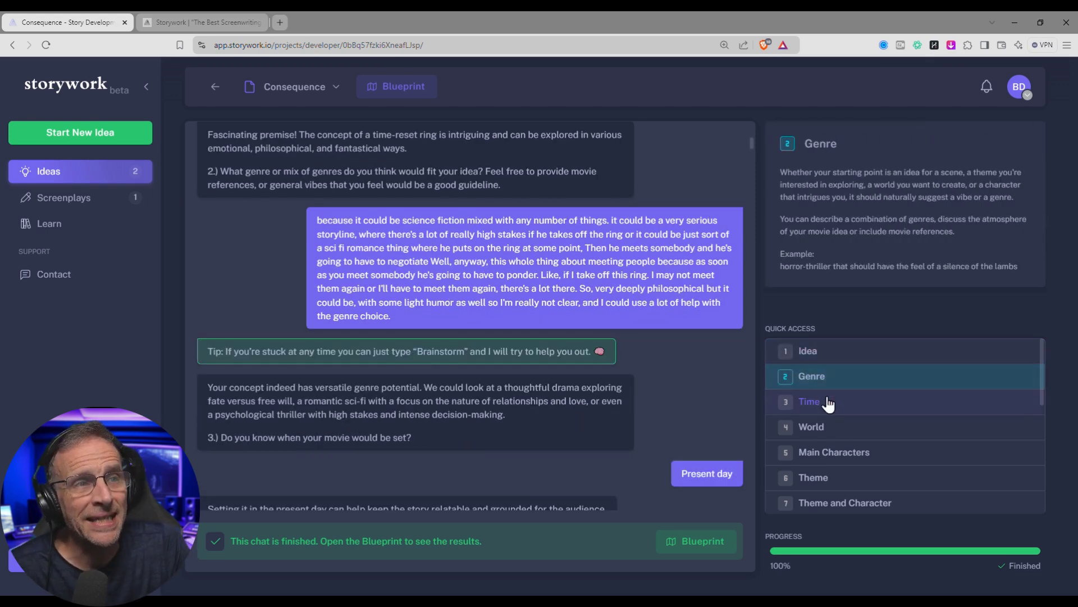
left_click(828, 403)
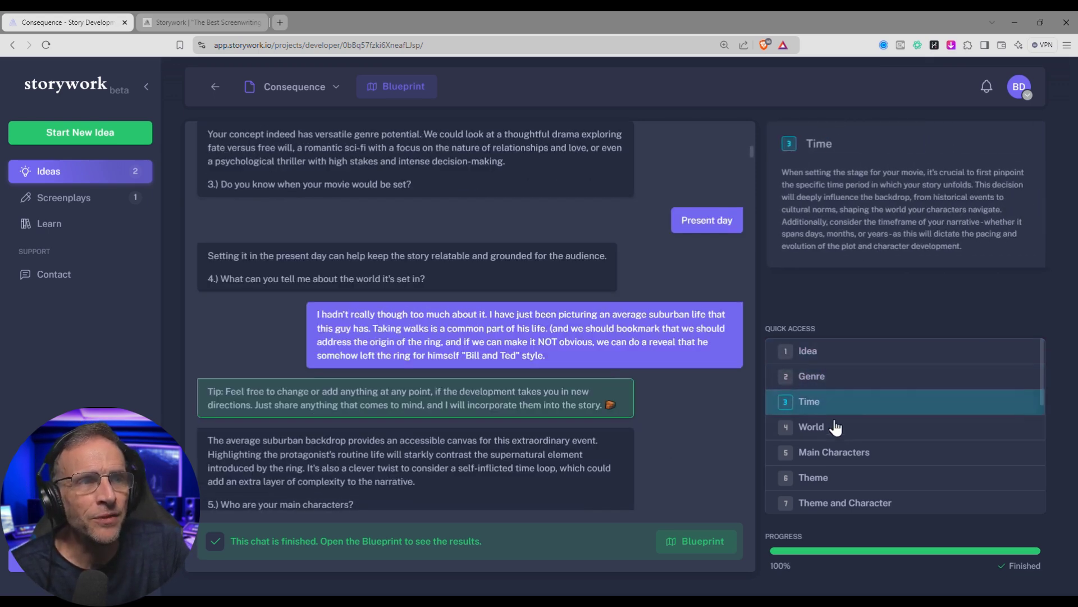
left_click(827, 431)
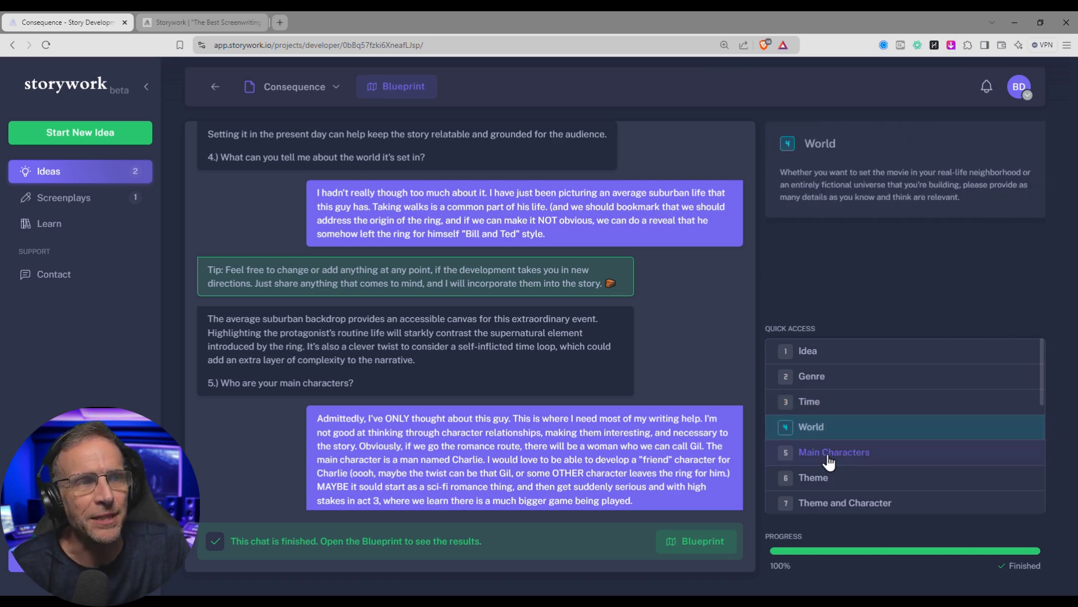
left_click(830, 453)
left_click(825, 478)
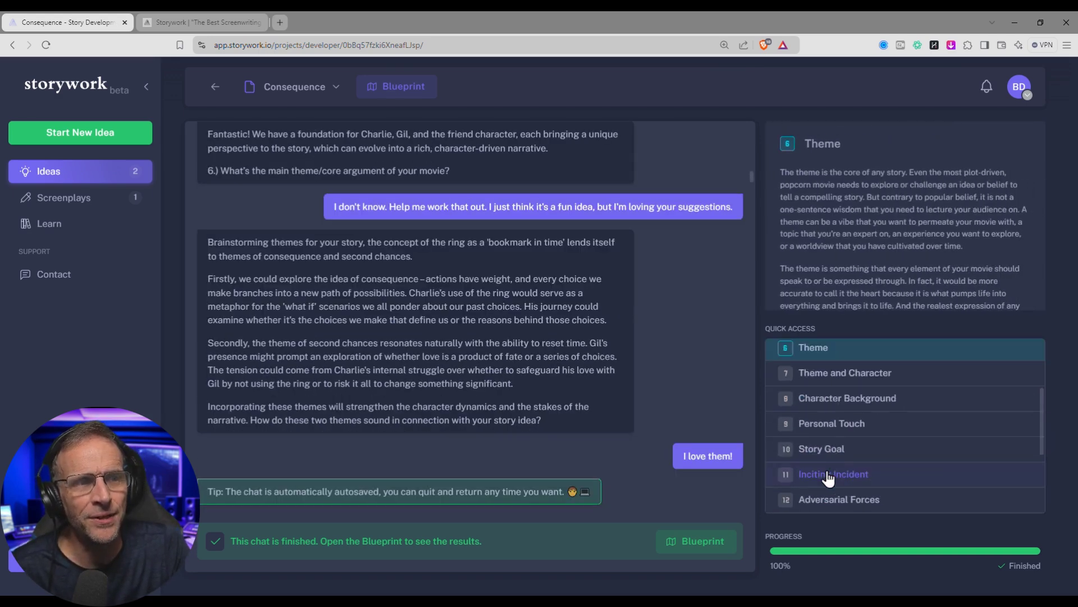
left_click(848, 402)
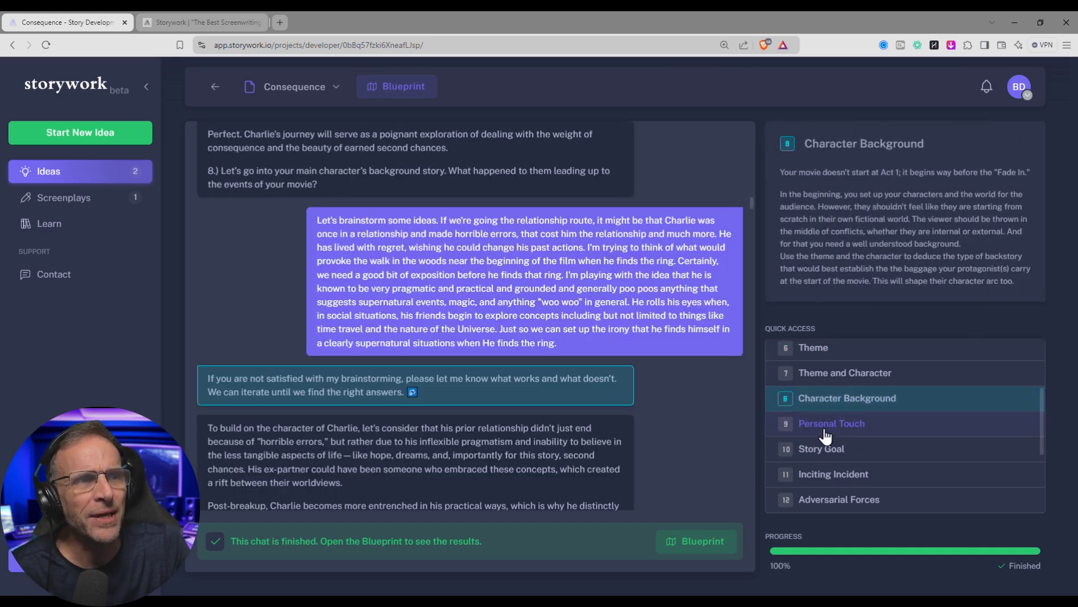
left_click(823, 456)
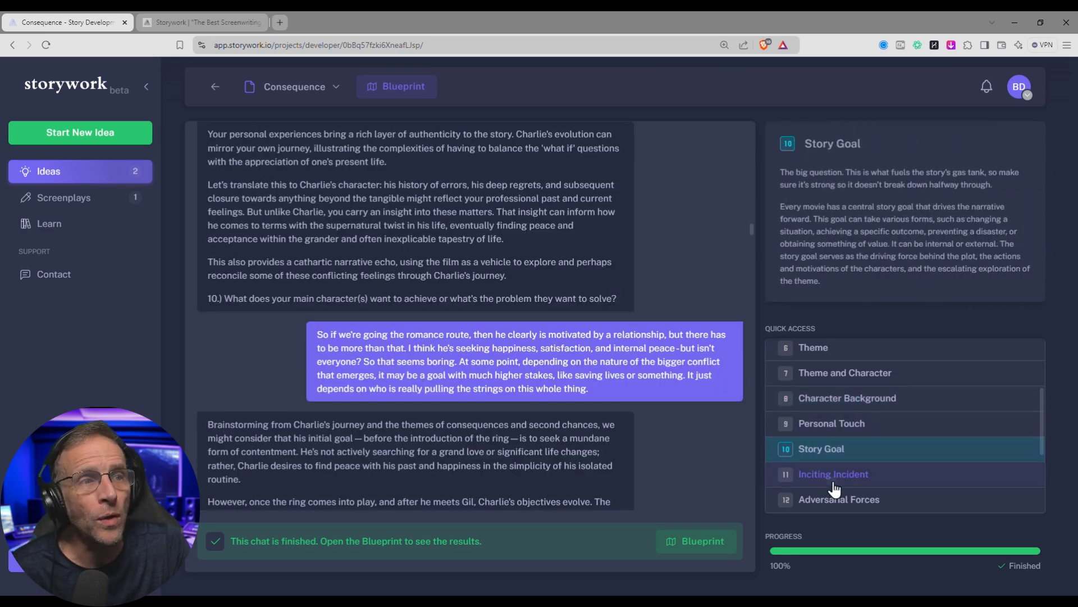
left_click(835, 486)
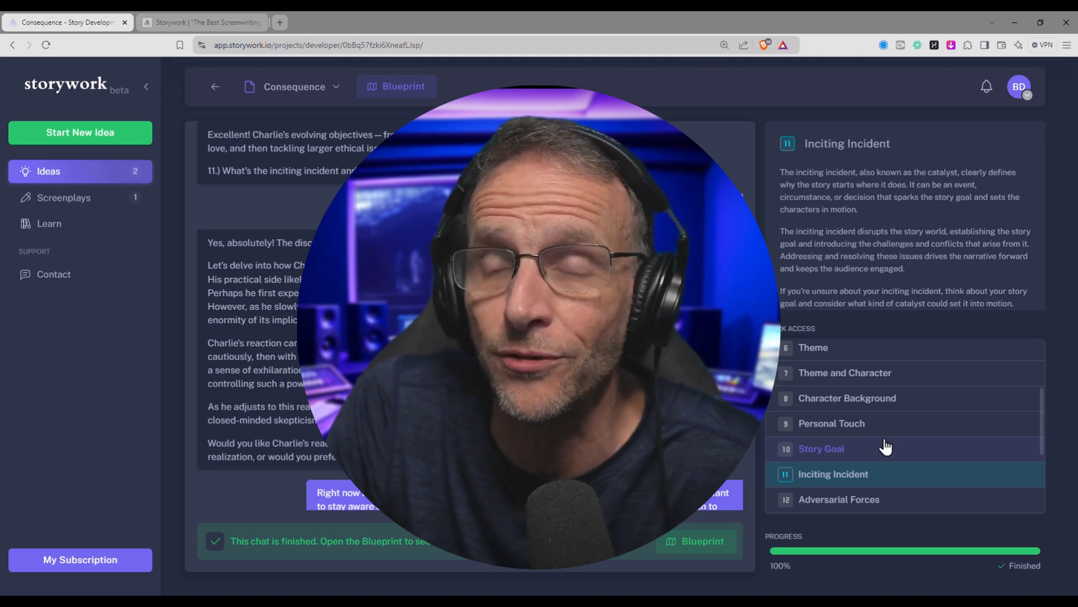
scroll(886, 444, "down", 3)
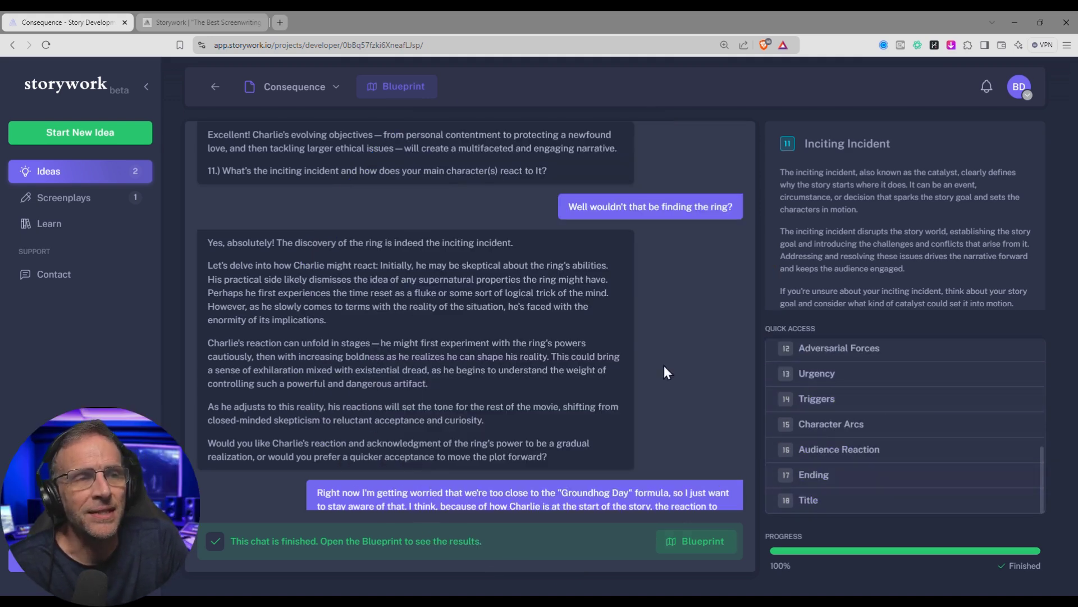
left_click(684, 541)
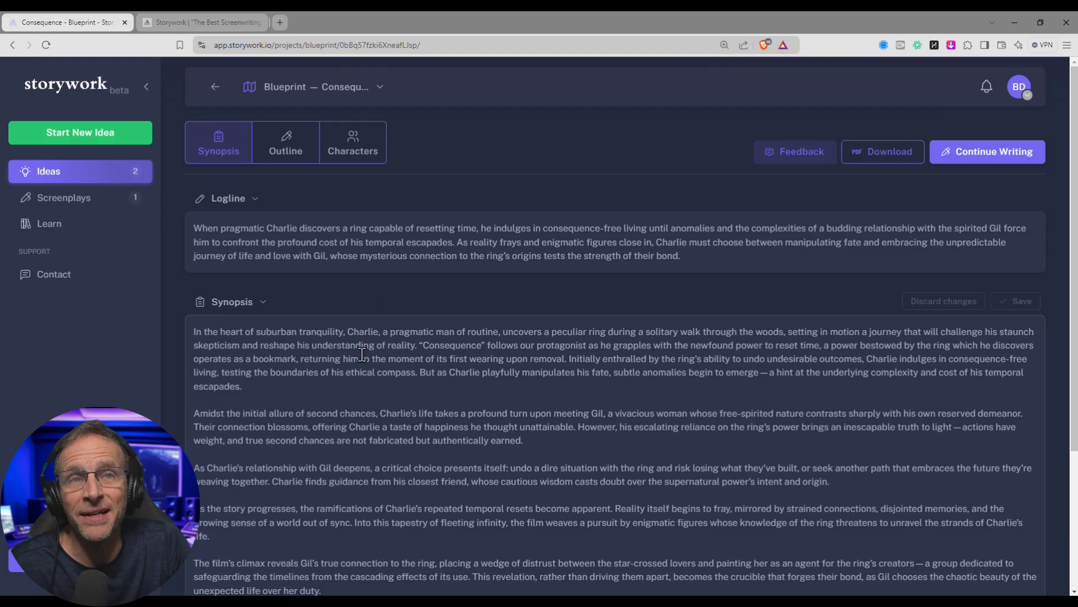
- Look over the Consequence blueprint's Outline, then show its three character profiles
scroll(353, 357, "down", 3)
scroll(353, 357, "up", 3)
left_click(271, 137)
scroll(351, 338, "down", 8)
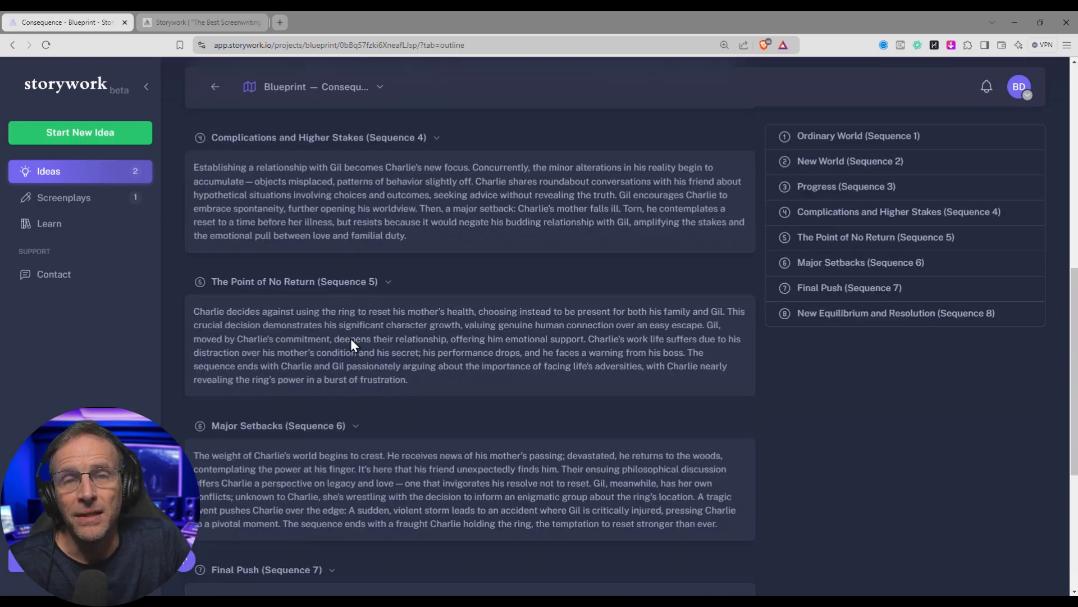
scroll(351, 338, "up", 8)
left_click(355, 154)
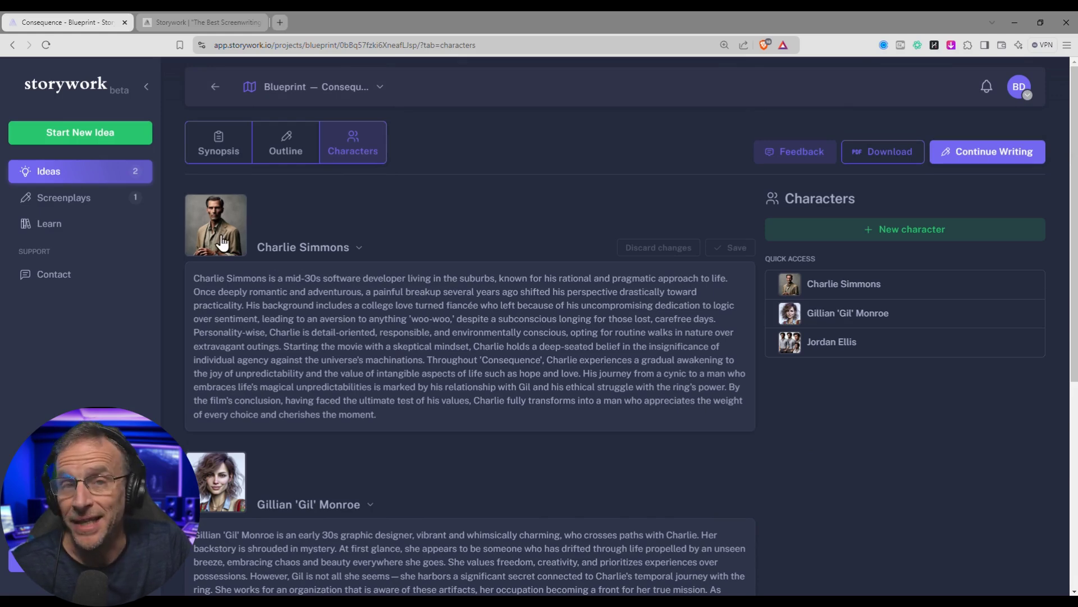
- Download the Consequence blueprint as a PDF and scroll through it
left_click(874, 154)
scroll(667, 306, "down", 5)
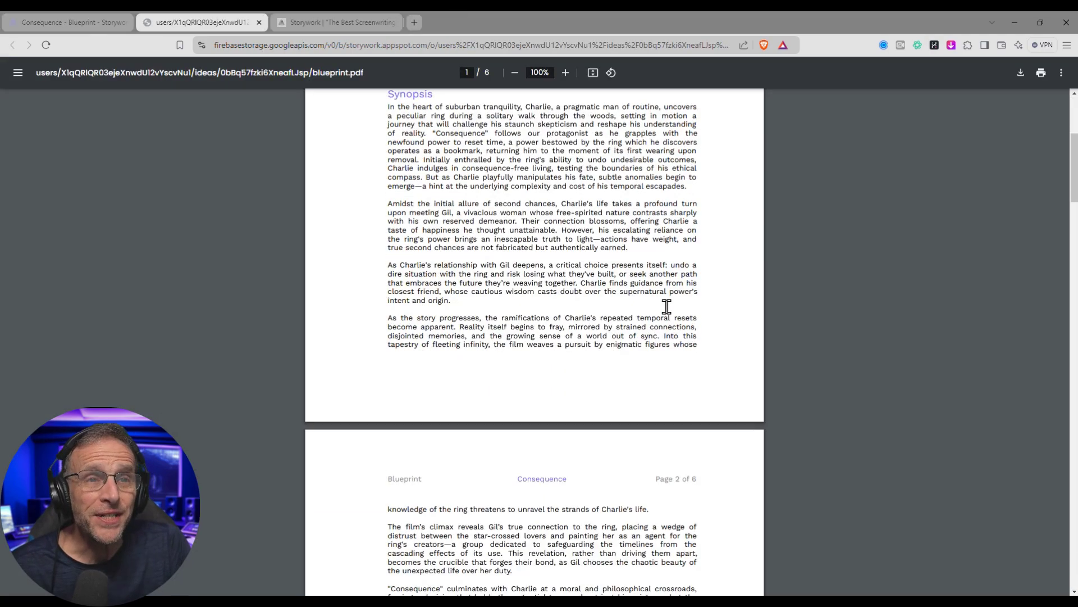
scroll(666, 306, "down", 20)
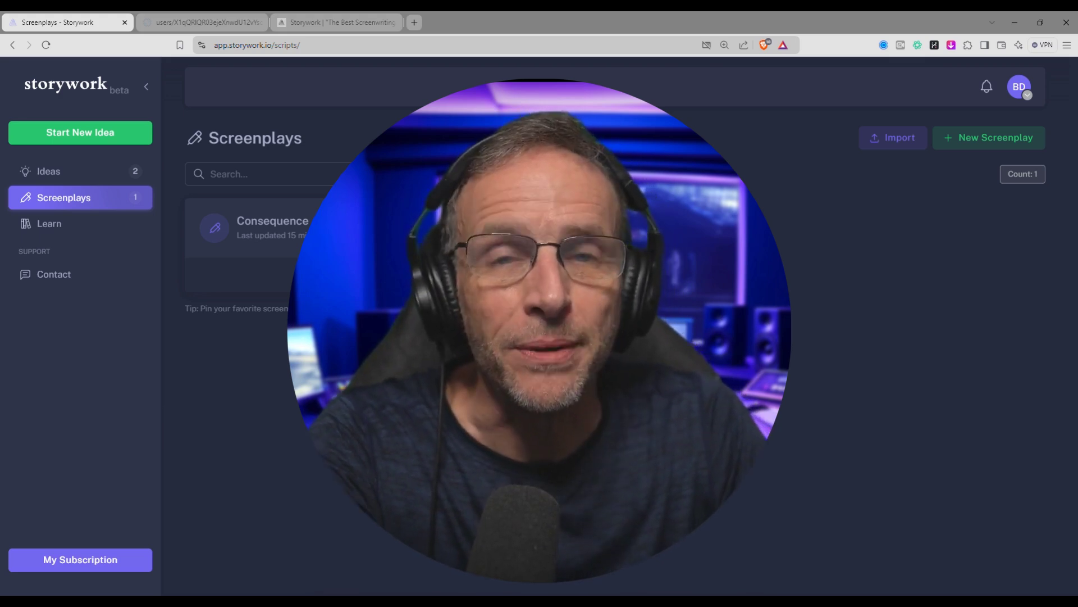
- Import a Final Draft .fdx screenplay titled 'Everville' and look over its opening script
left_click(888, 141)
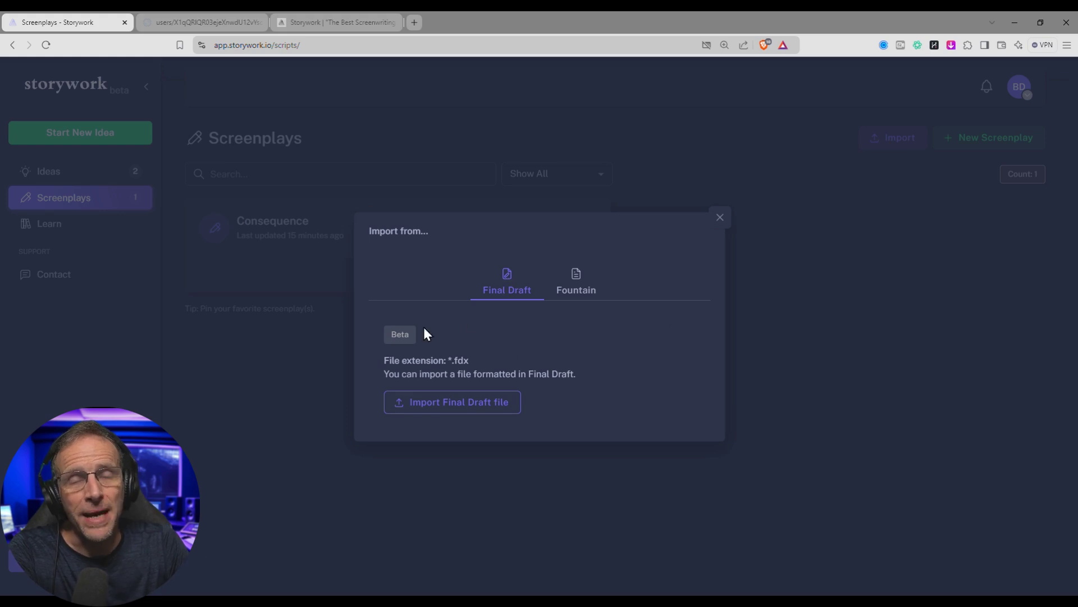
left_click(452, 402)
double_click(568, 255)
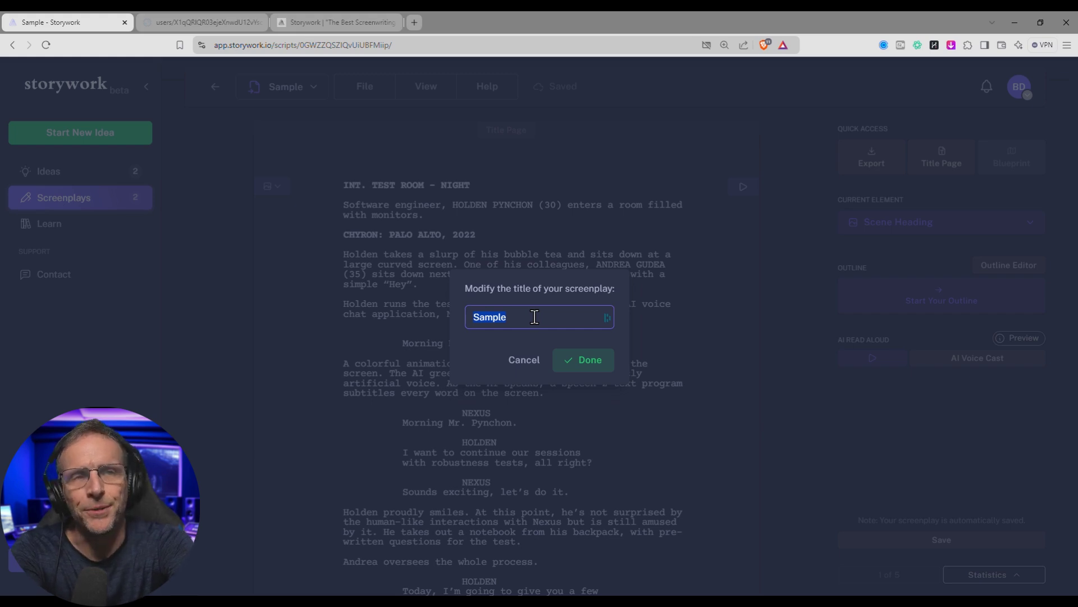
type("Everville")
left_click(569, 364)
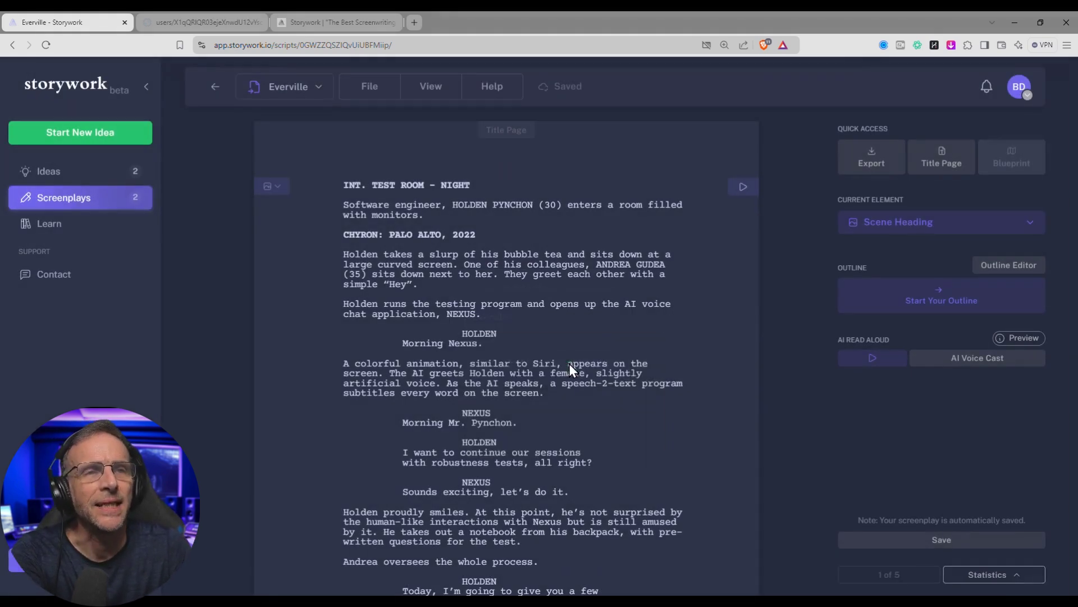
left_click(463, 186)
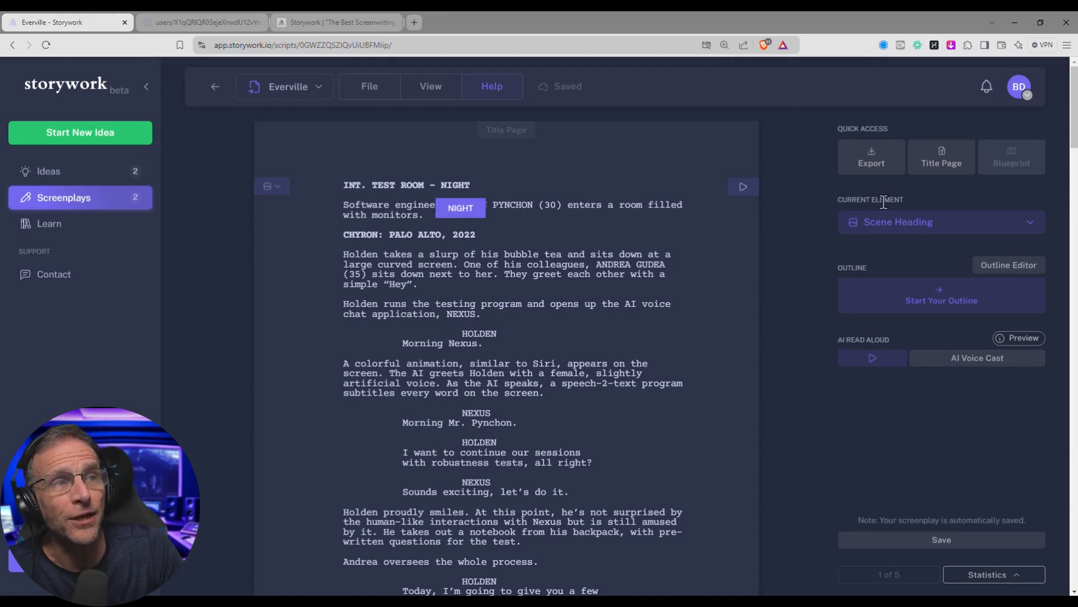
left_click(511, 258)
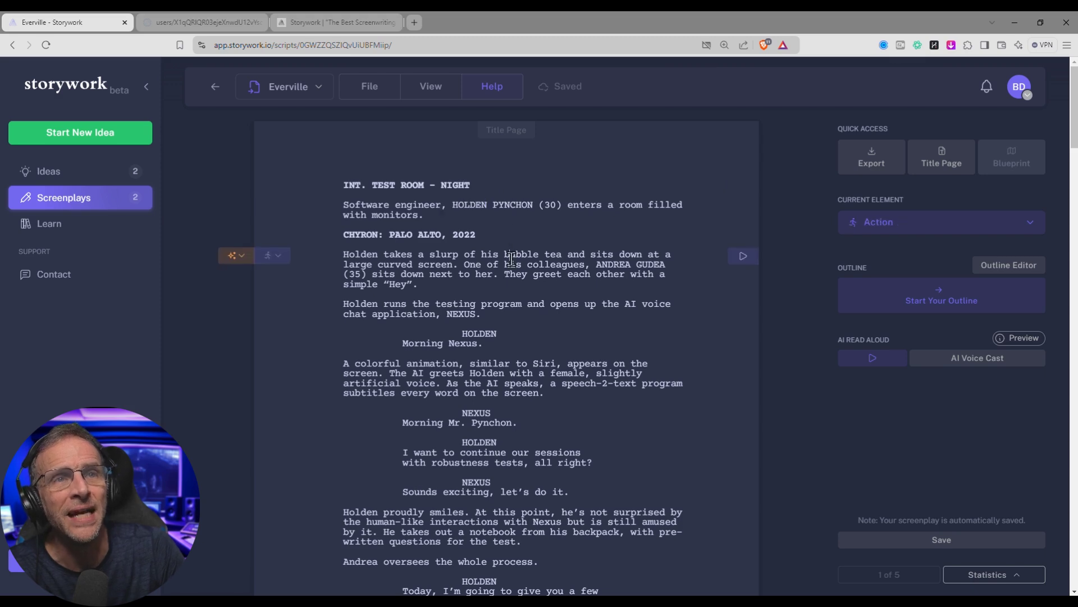
left_click(483, 334)
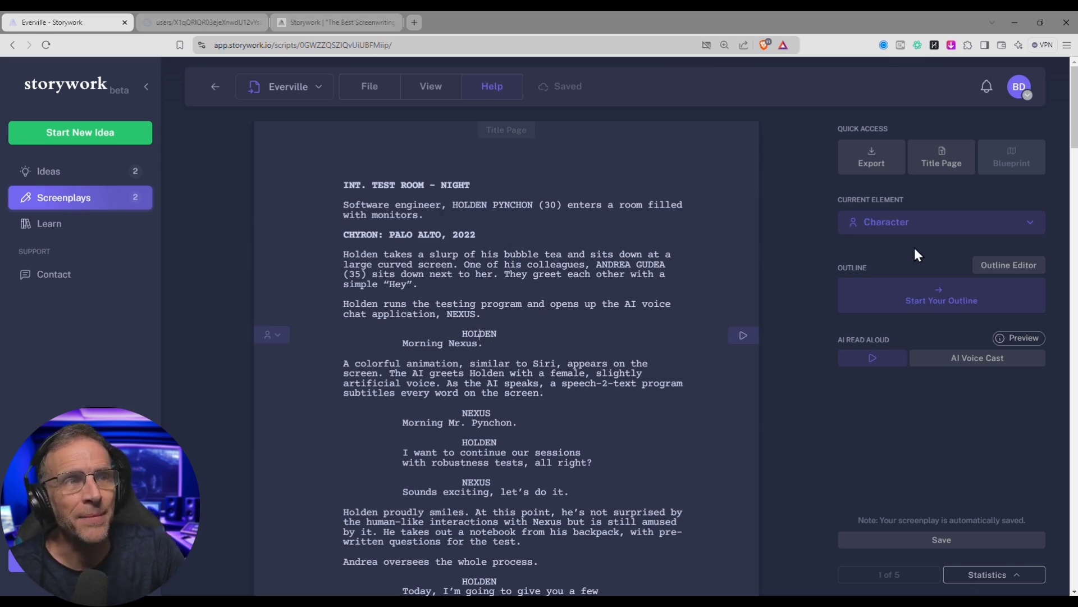
- Swap the Holden bubble-tea paragraph for the AI Improve Writing version
left_click(406, 258)
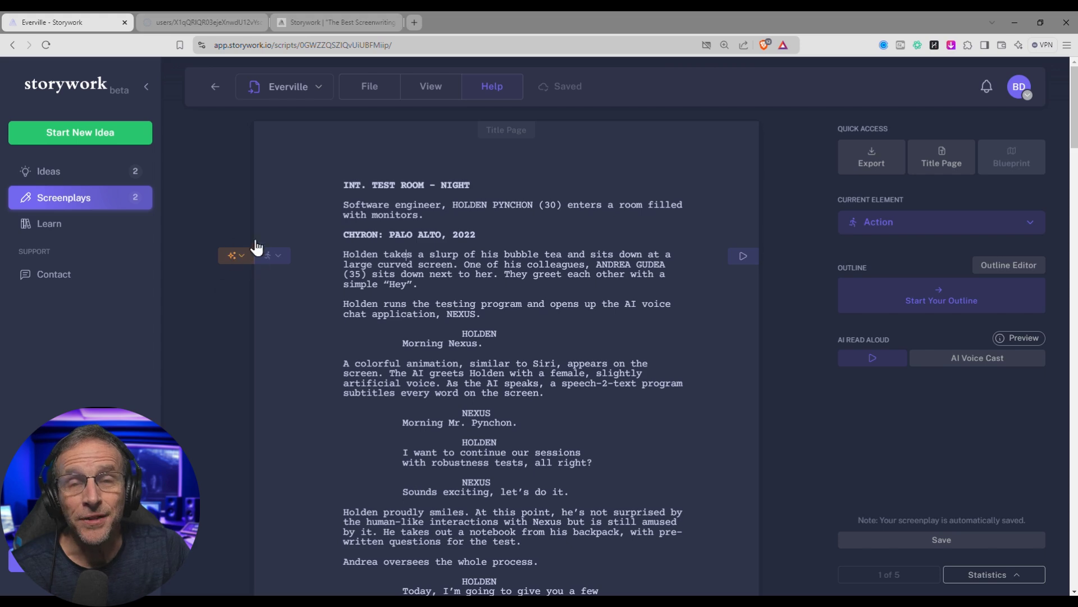
left_click(239, 257)
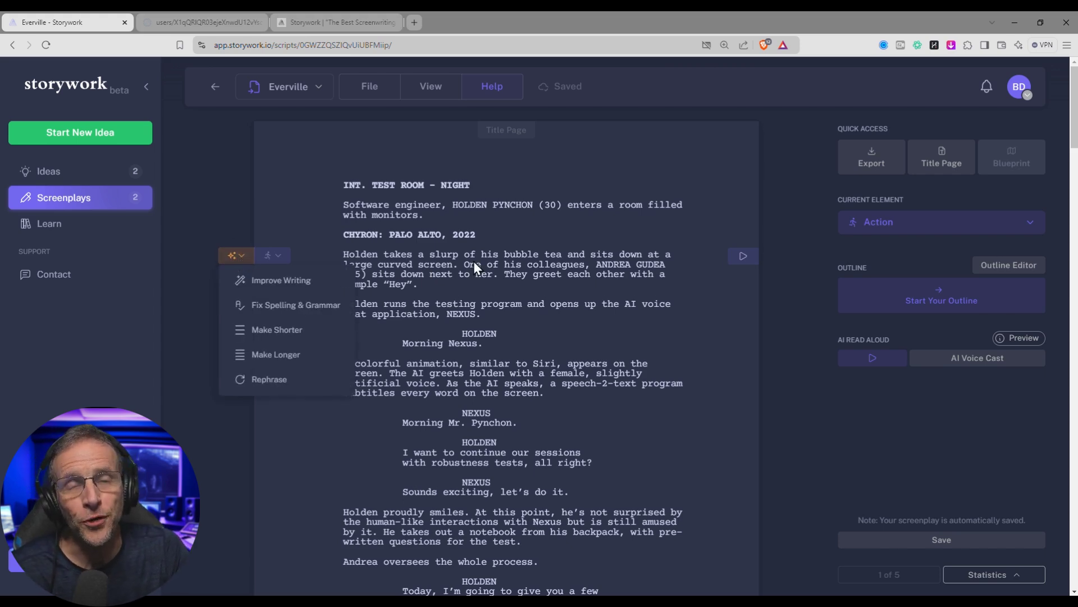
left_click(281, 291)
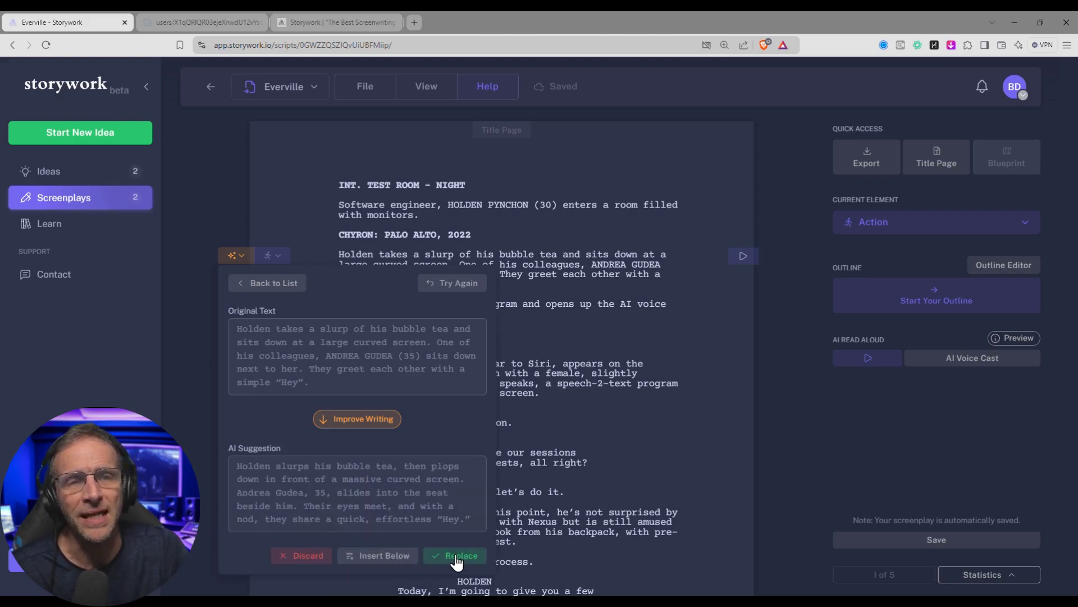
left_click(456, 556)
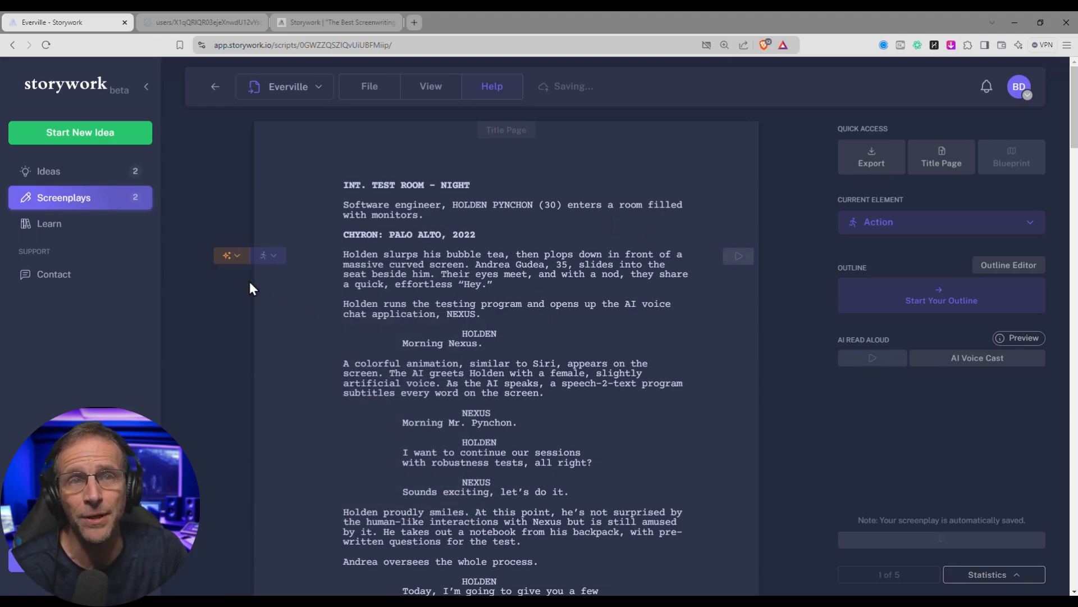
left_click(231, 255)
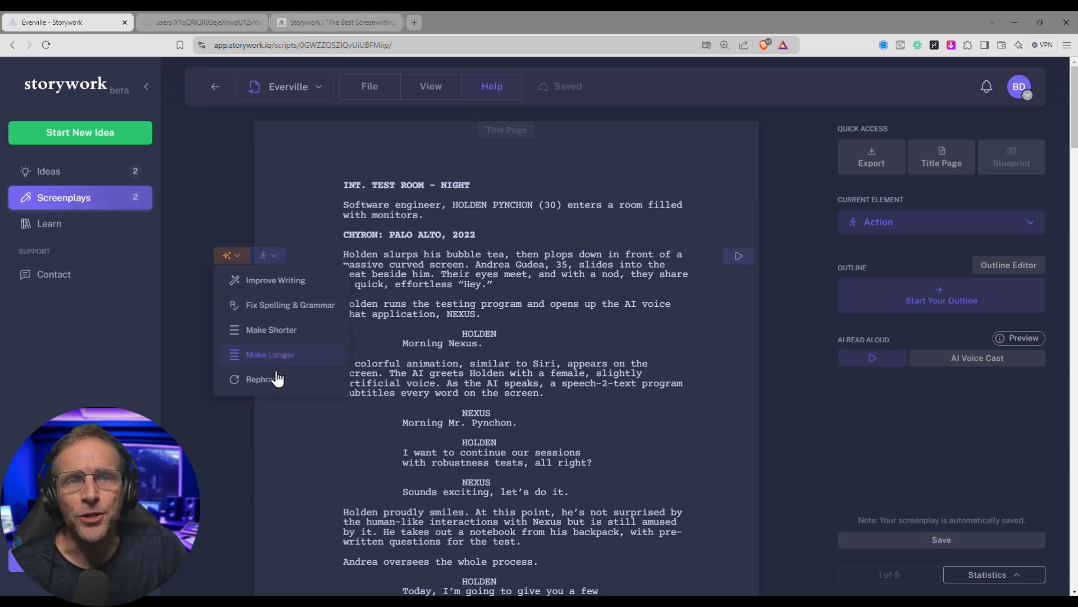
left_click(207, 453)
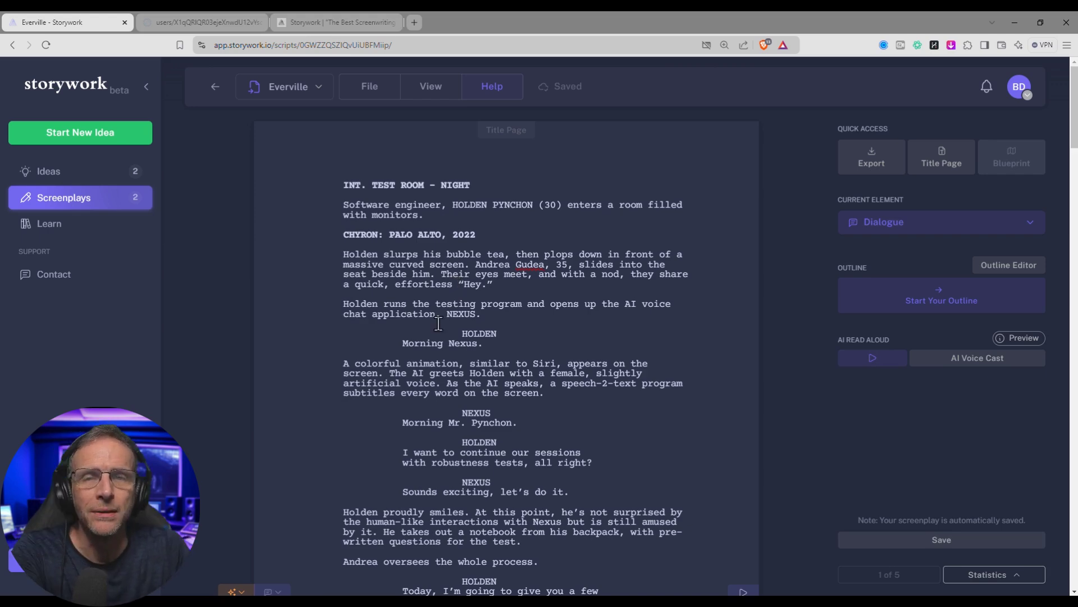
- Change the scene heading's location and time to BEDROOM - EARLY MORNING
left_click(372, 185)
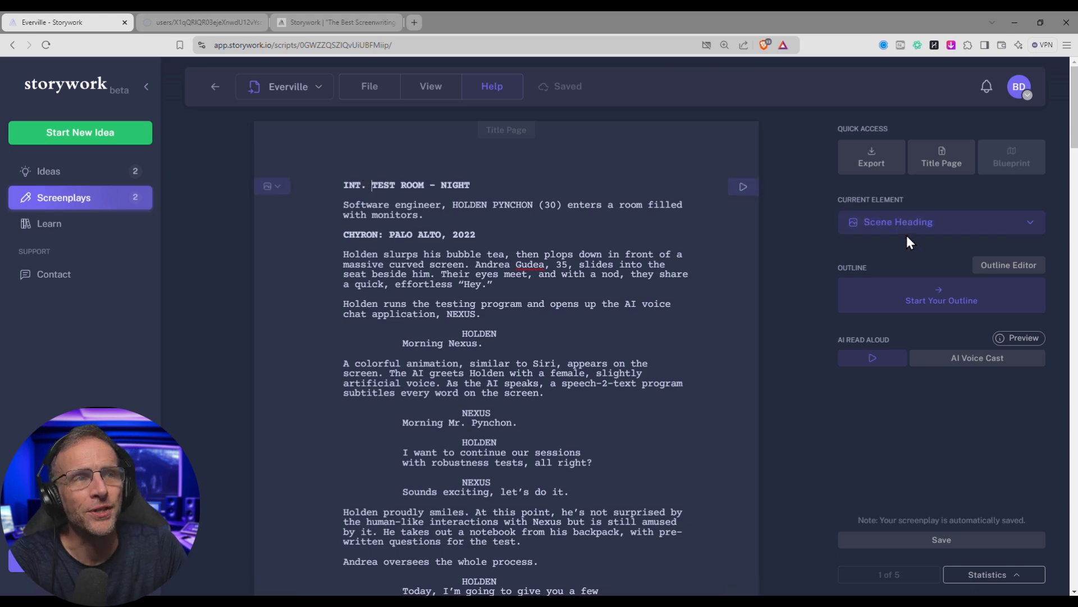
left_click_drag(372, 186, 481, 184)
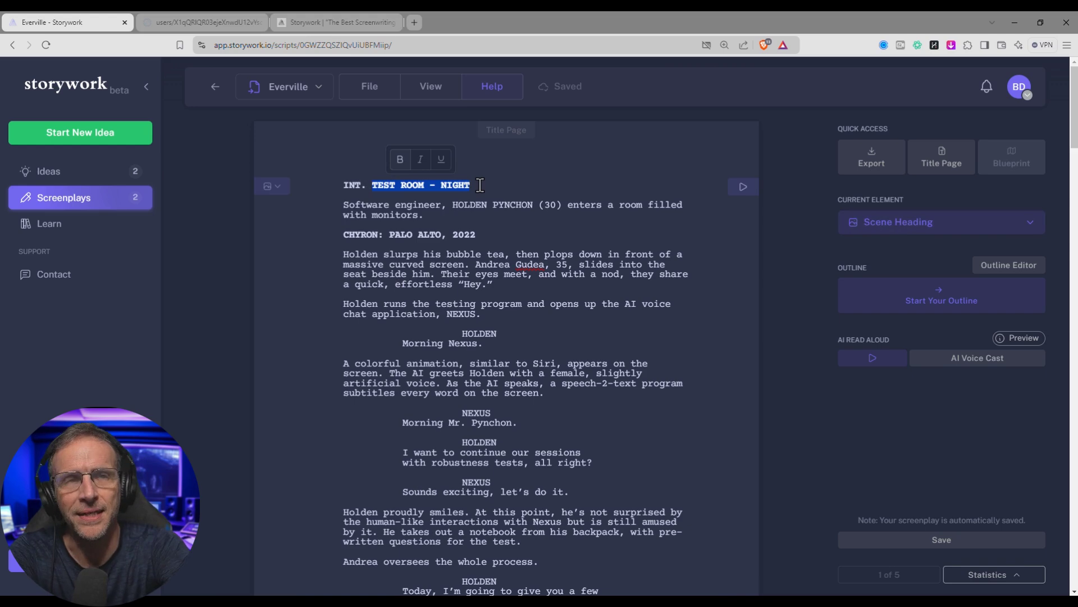
type("BEDROOM - EARLY MORNING")
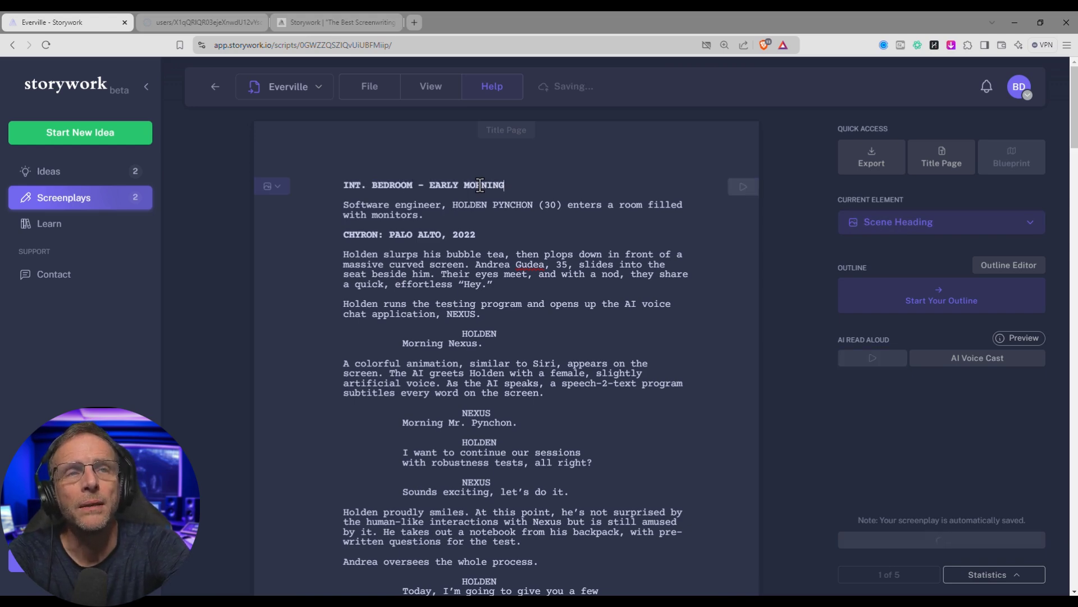
key("Down")
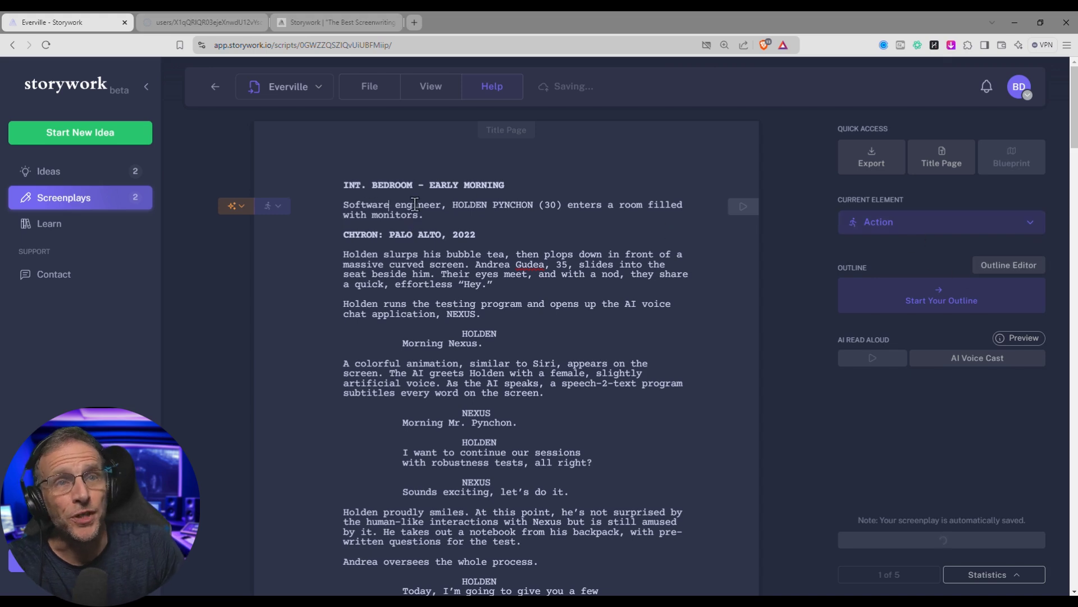
- Rewrite the opening action so EVE and JACK are waking, and set the chyron to ATLANTA GA
left_click_drag(345, 204, 441, 220)
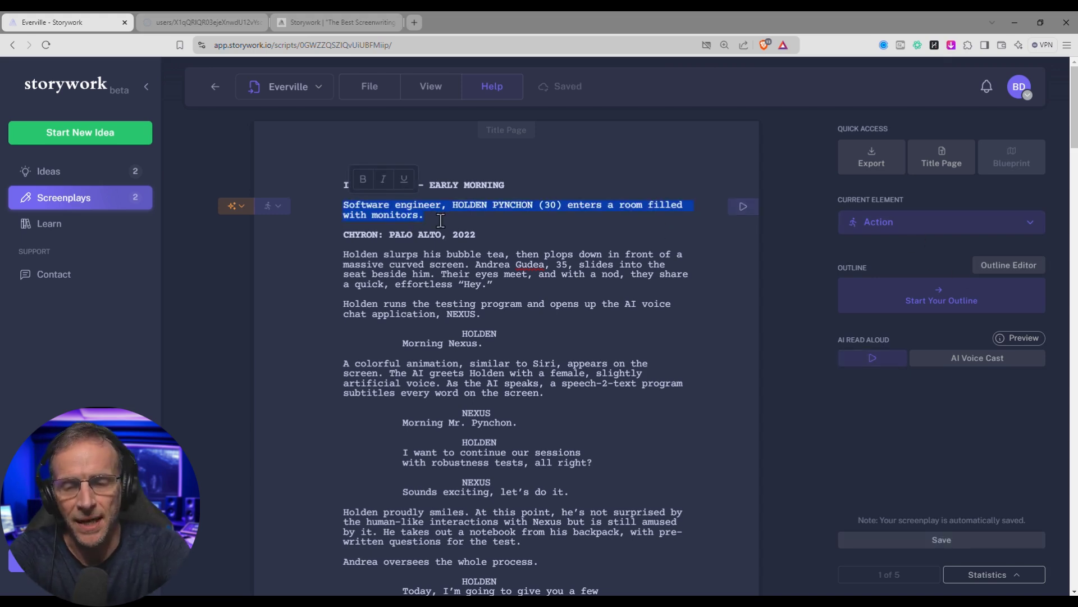
type("An elderly couple, EVE")
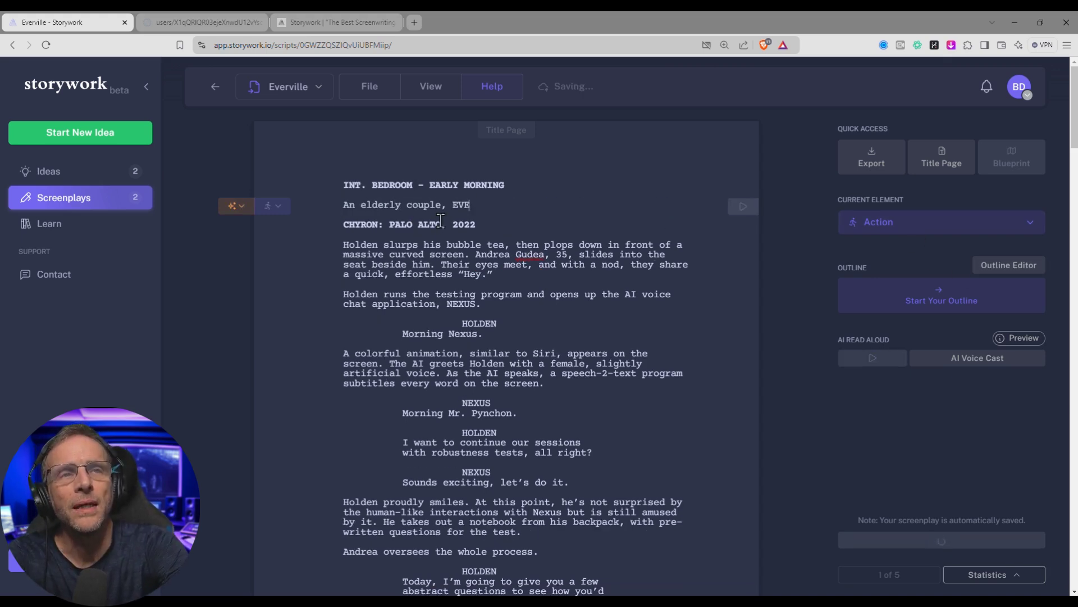
type(" and JACK, are waking up in bed.")
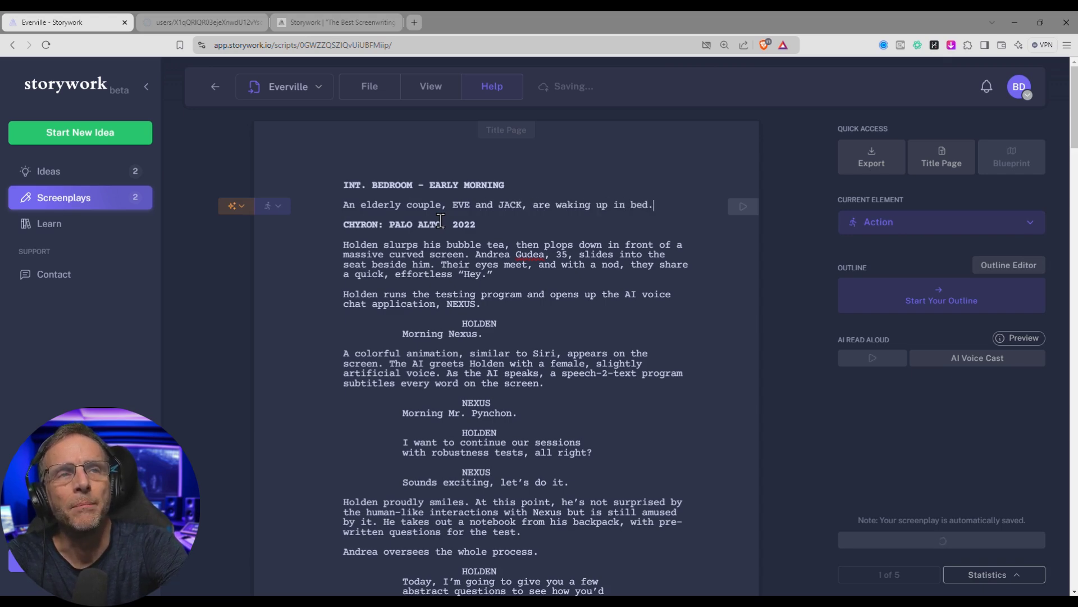
left_click(441, 222)
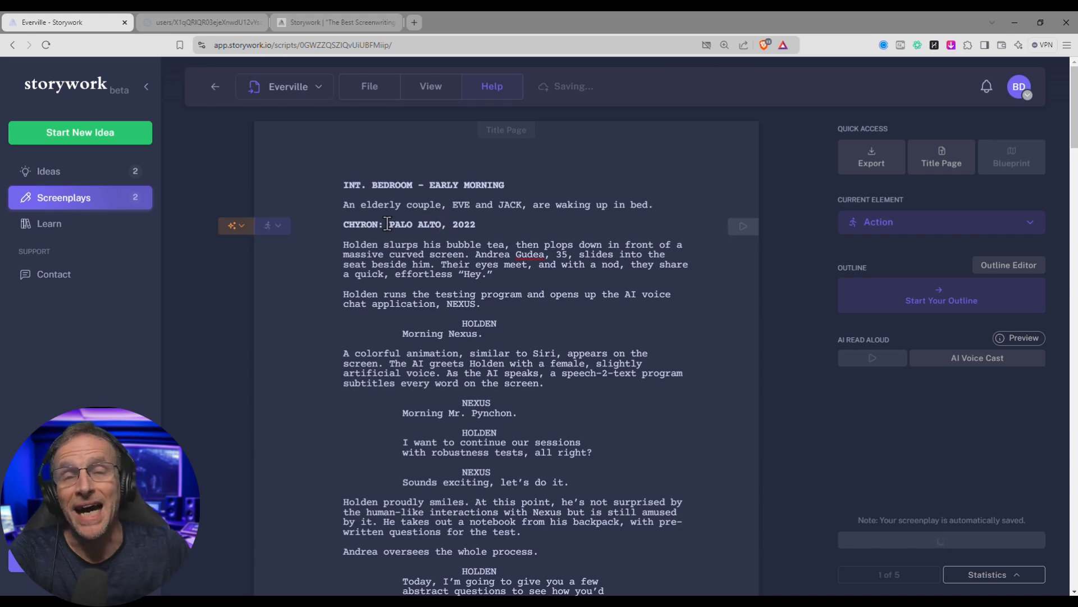
left_click_drag(387, 224, 442, 223)
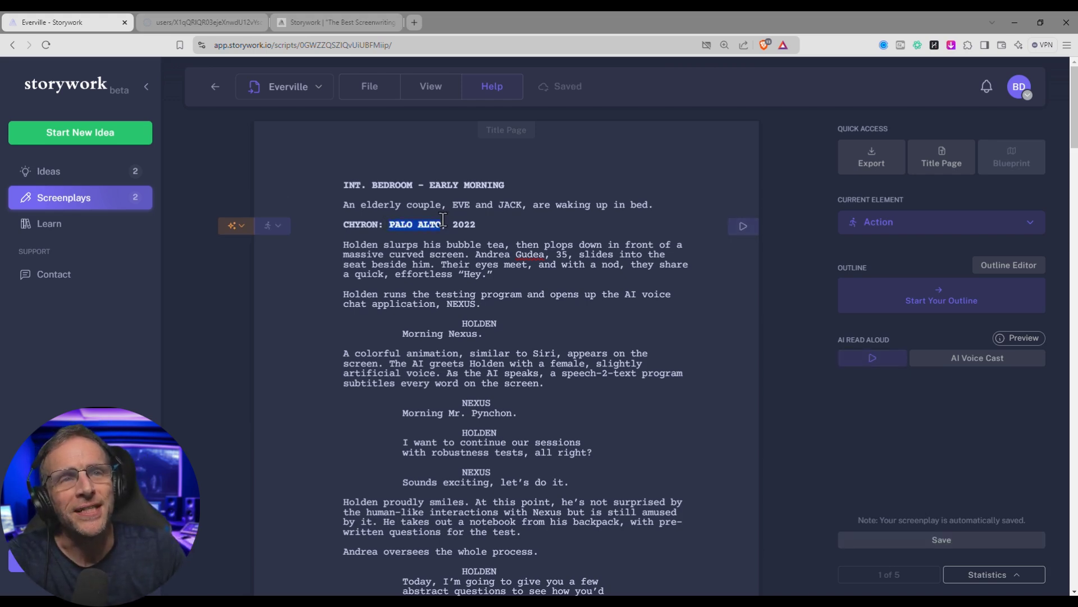
type("ATLANTA GA")
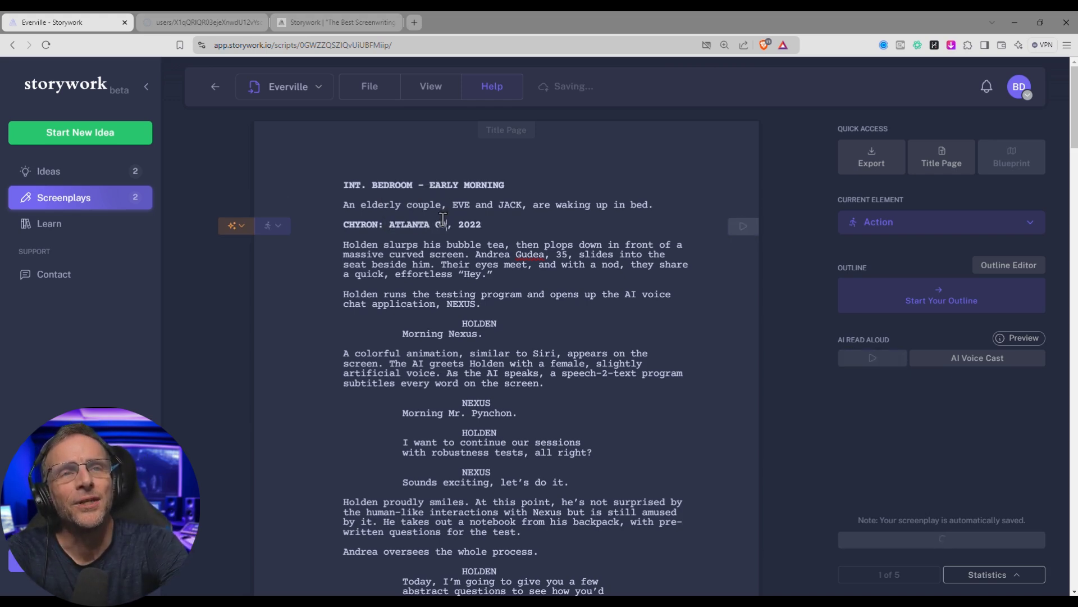
left_click_drag(343, 245, 506, 272)
- Write Jack sitting up, seeing Eve stir, and gently stroking her hair
type("JACK sits up in bed and")
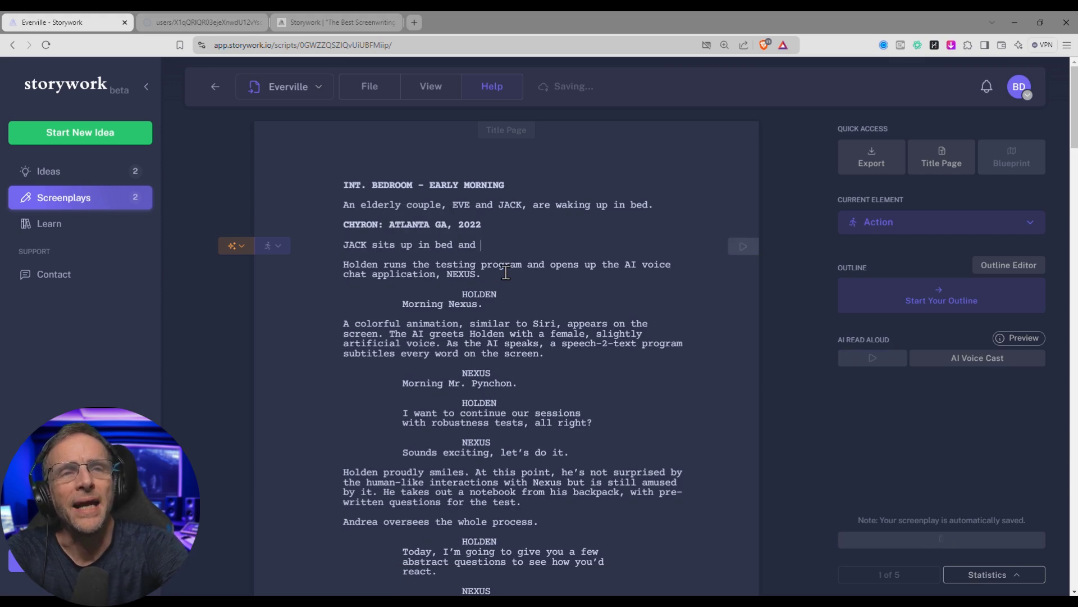
type(" looks around and see")
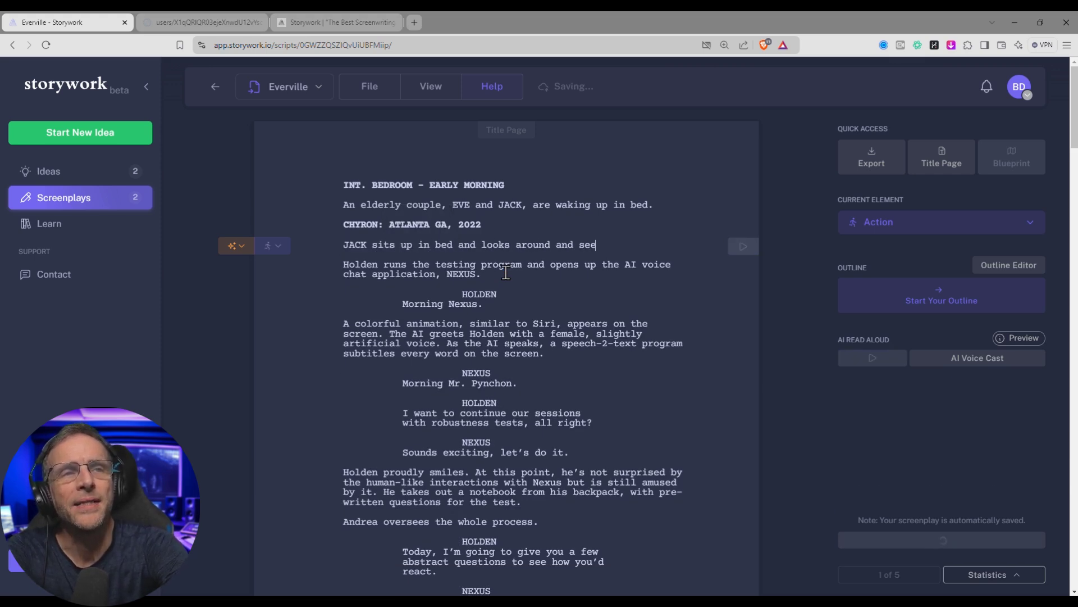
type("s that EVE is beginni")
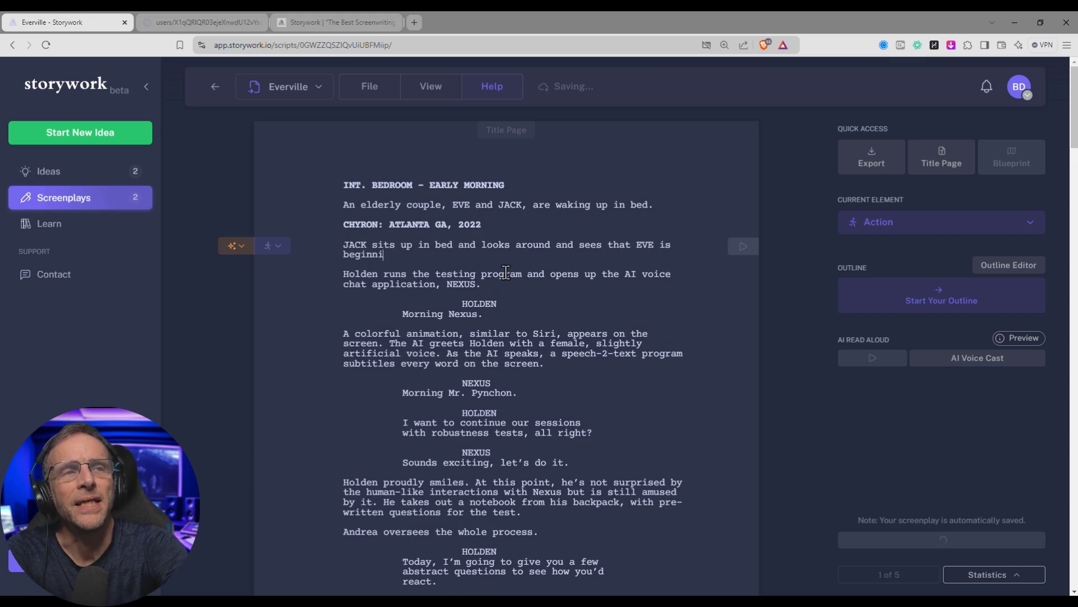
type("ng to stir.")
triple_click(506, 273)
type("JACK gently strock")
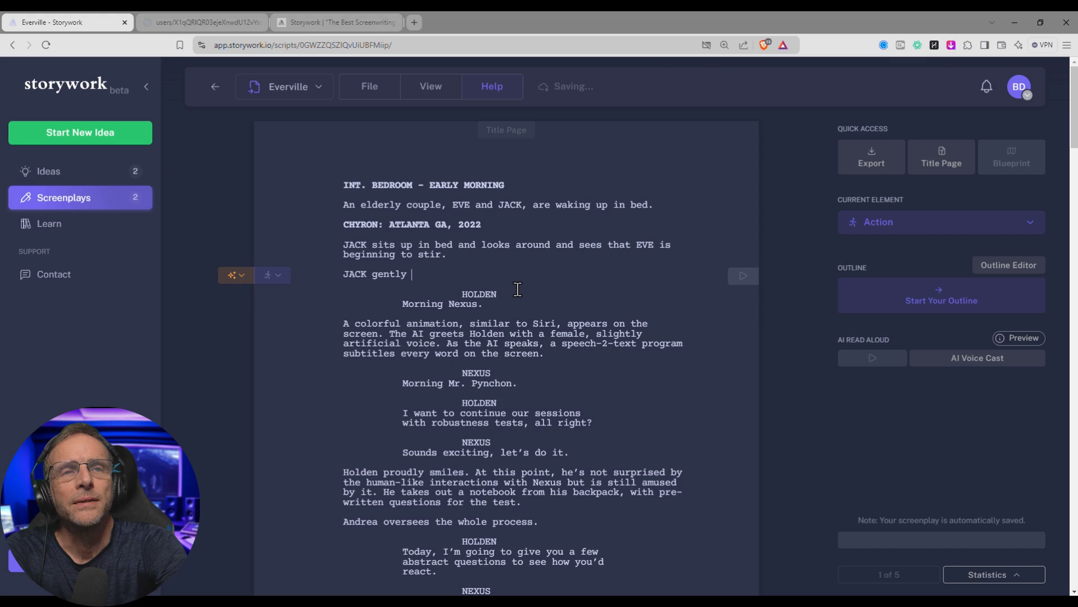
key("BackSpace")
type("kes her hair.")
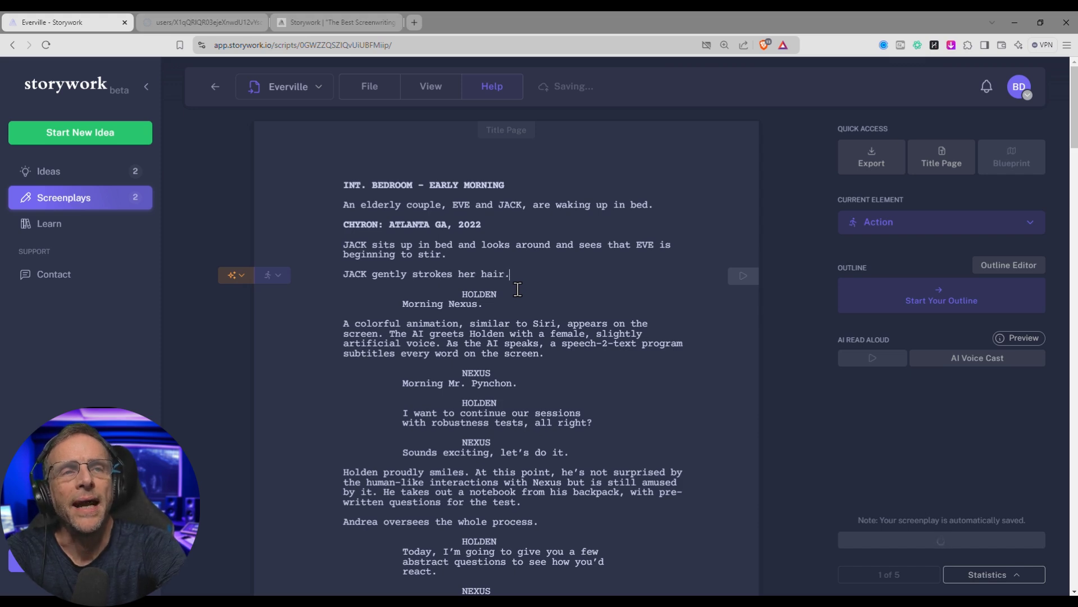
- Rename HOLDEN to JACK and give him the line 'Good morning, sweet pea.'
double_click(479, 295)
type("JAC")
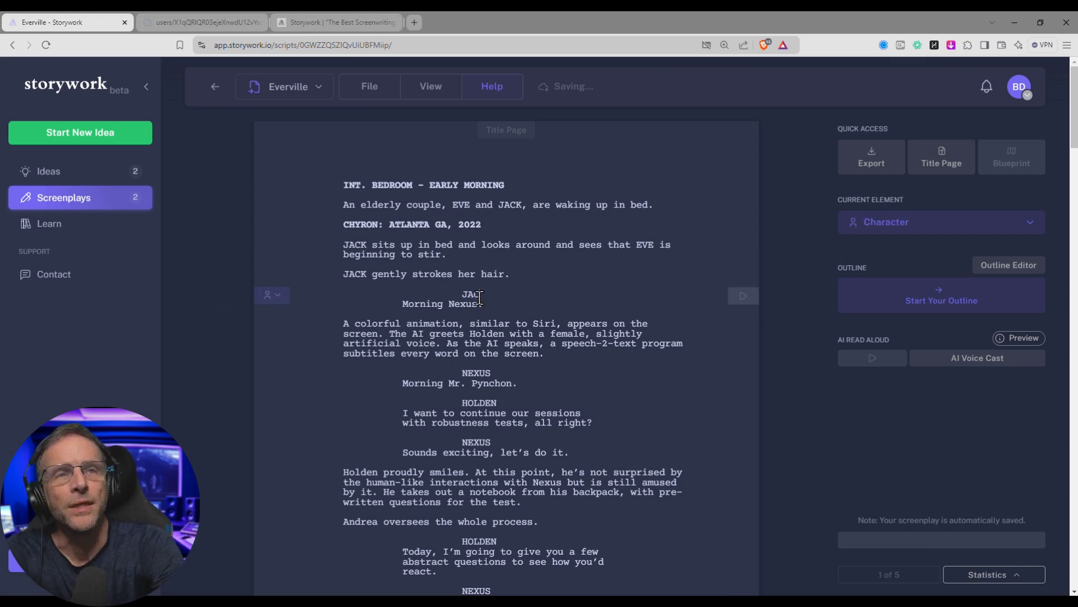
type("K")
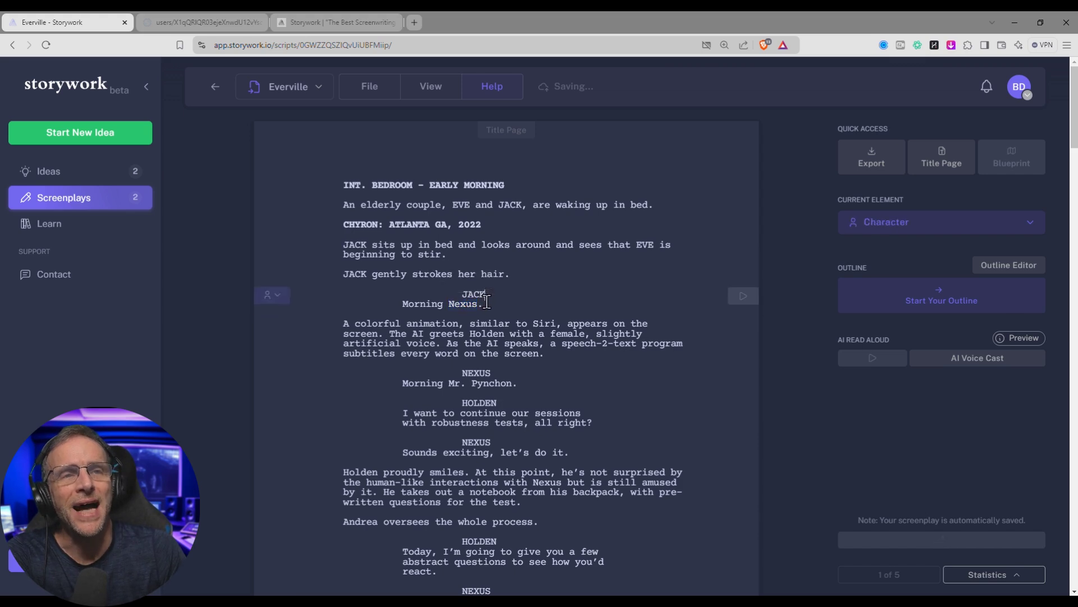
left_click_drag(483, 305, 405, 296)
type("Good morning, sweet pea")
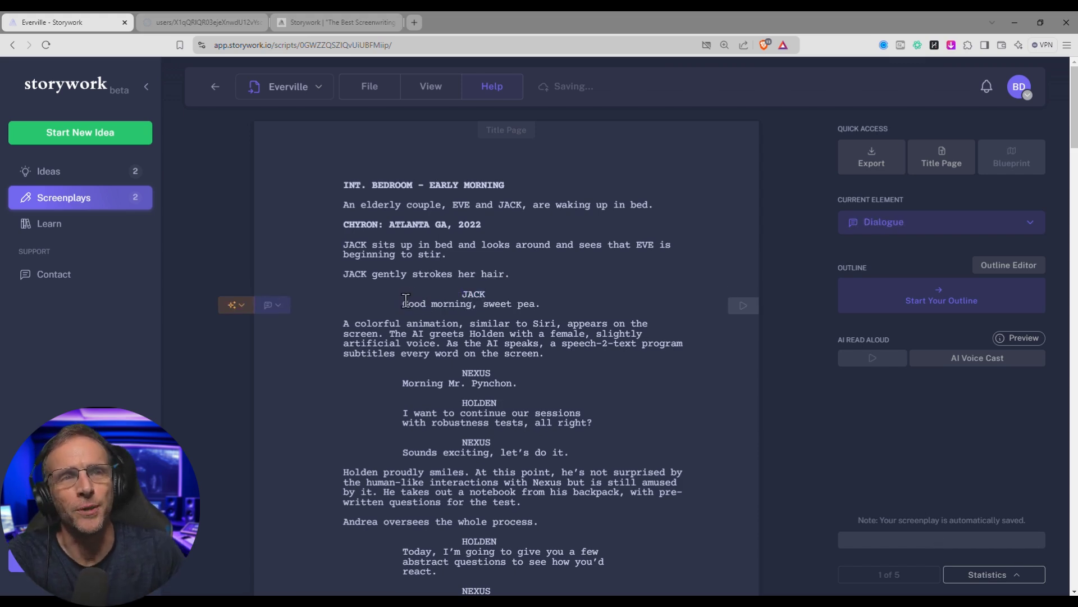
- Replace the Siri paragraph with the sky darkening and strange noises from another room
left_click_drag(348, 323, 556, 355)
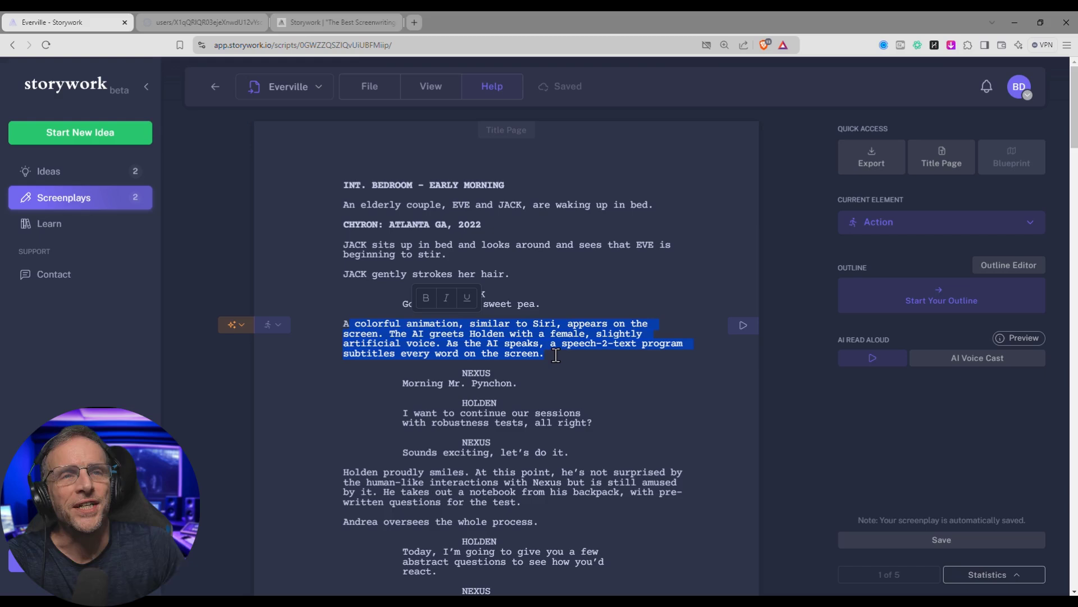
type("Suddenly, the sky ")
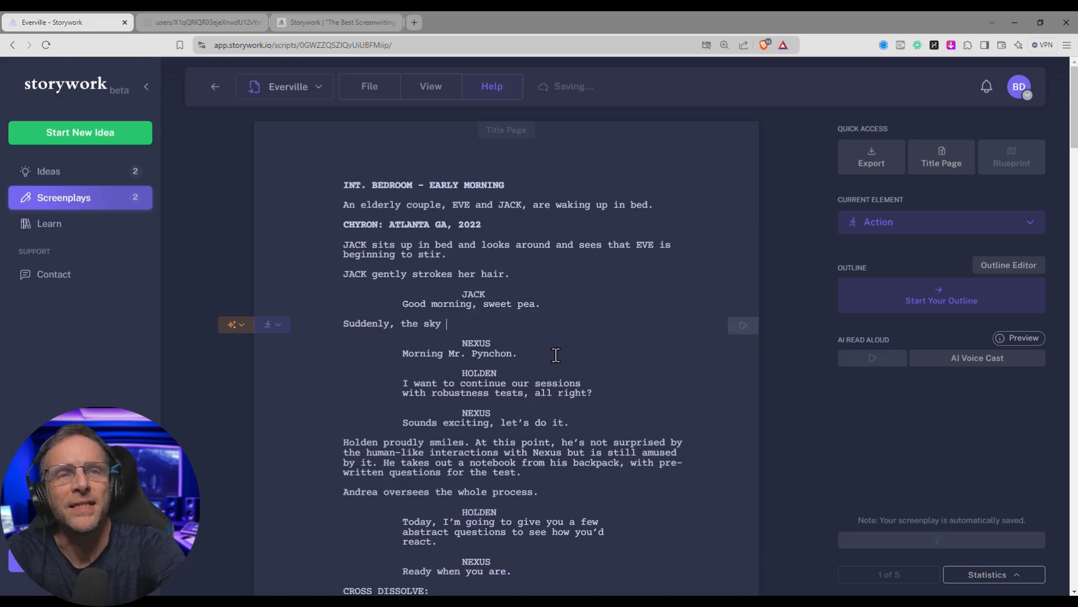
type("grows inexplicably dark outi")
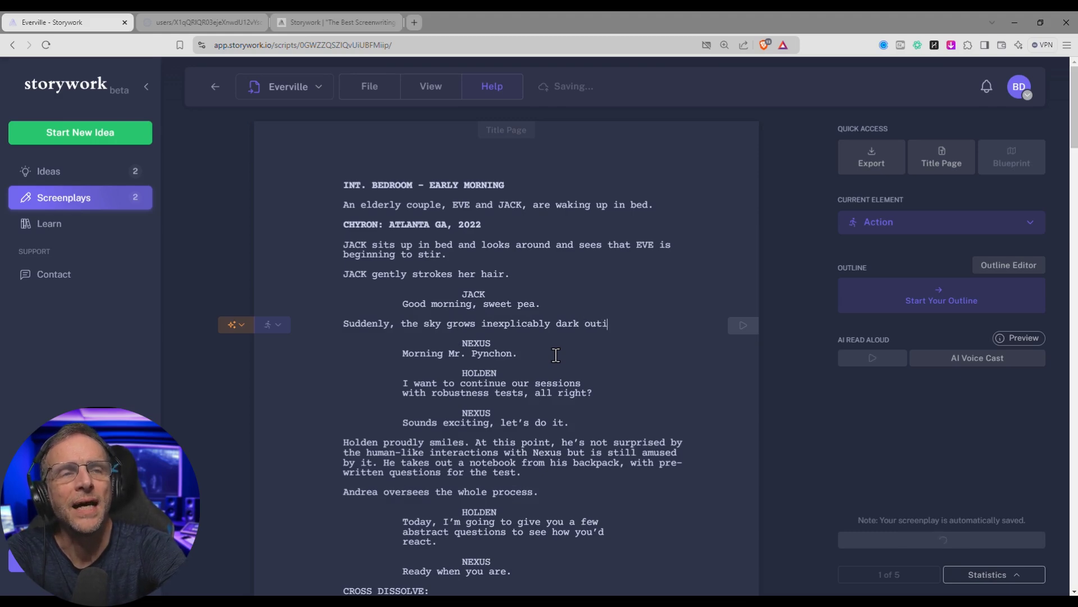
key("BackSpace")
type("side, and strange noi")
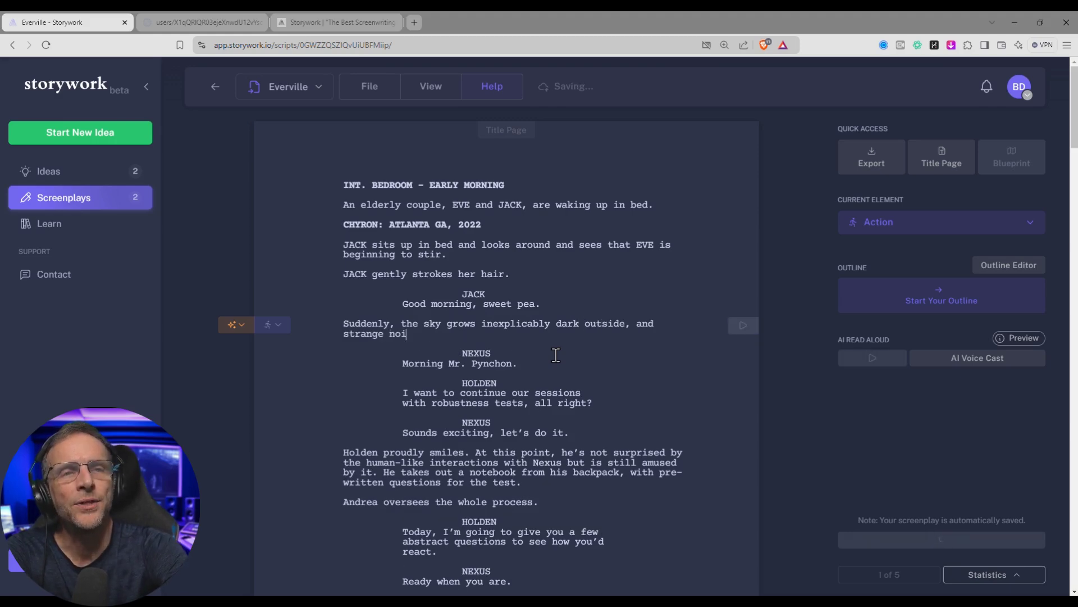
type("ses are heard from another room.")
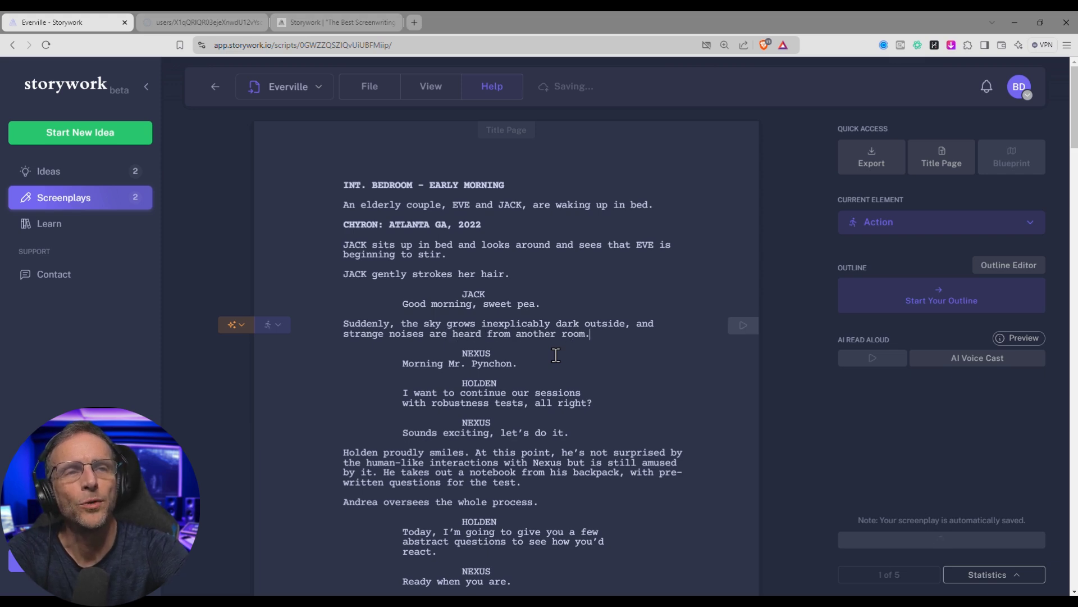
- Rename NEXUS to EVE with the line 'What is it? What's going on?'
double_click(476, 351)
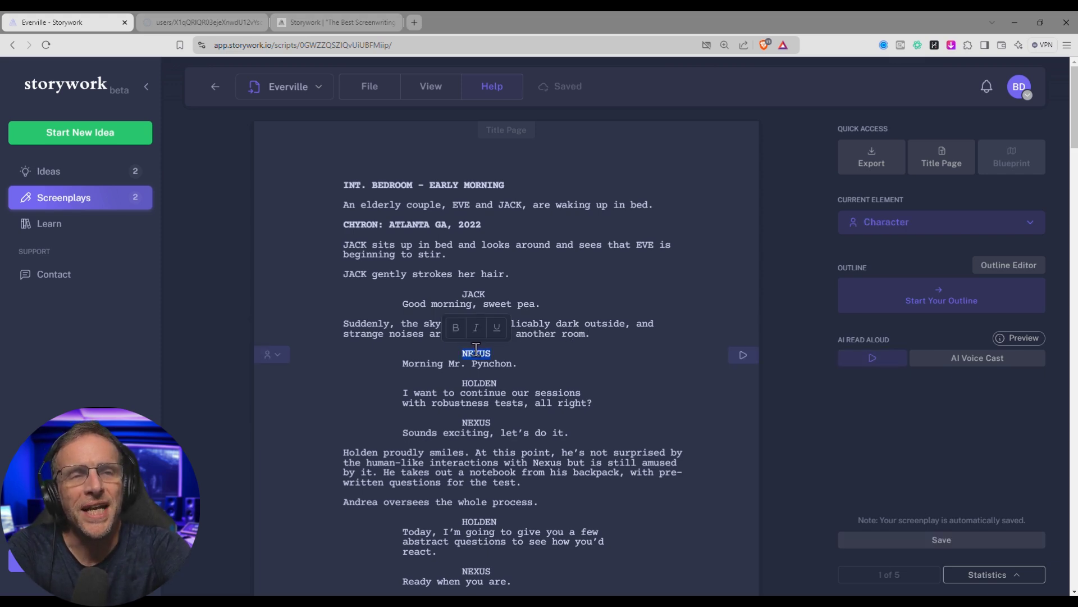
type("EVE")
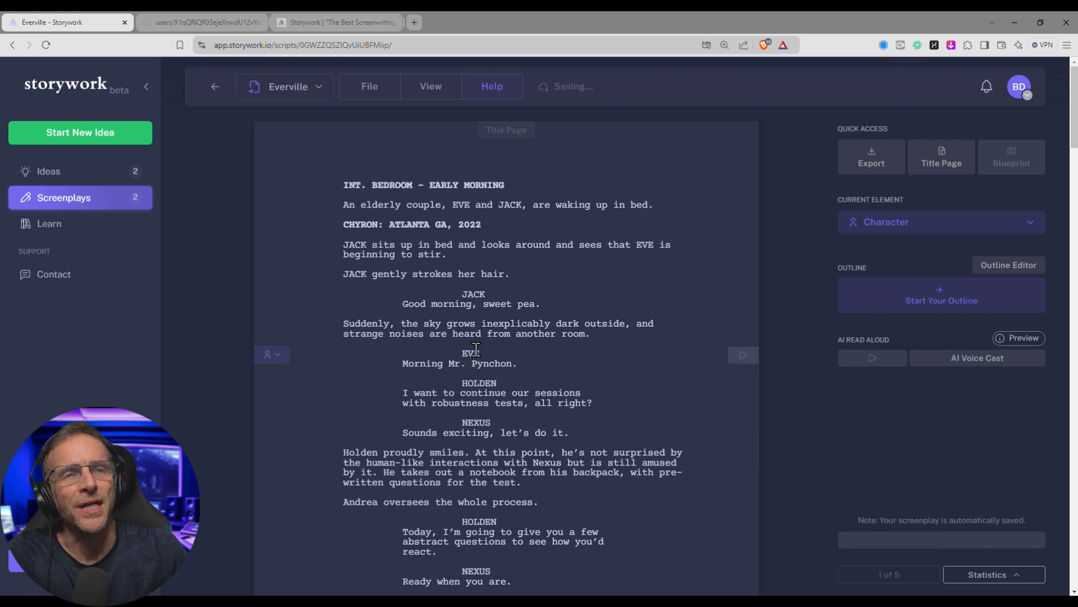
triple_click(494, 364)
type("What is it? What's going on?")
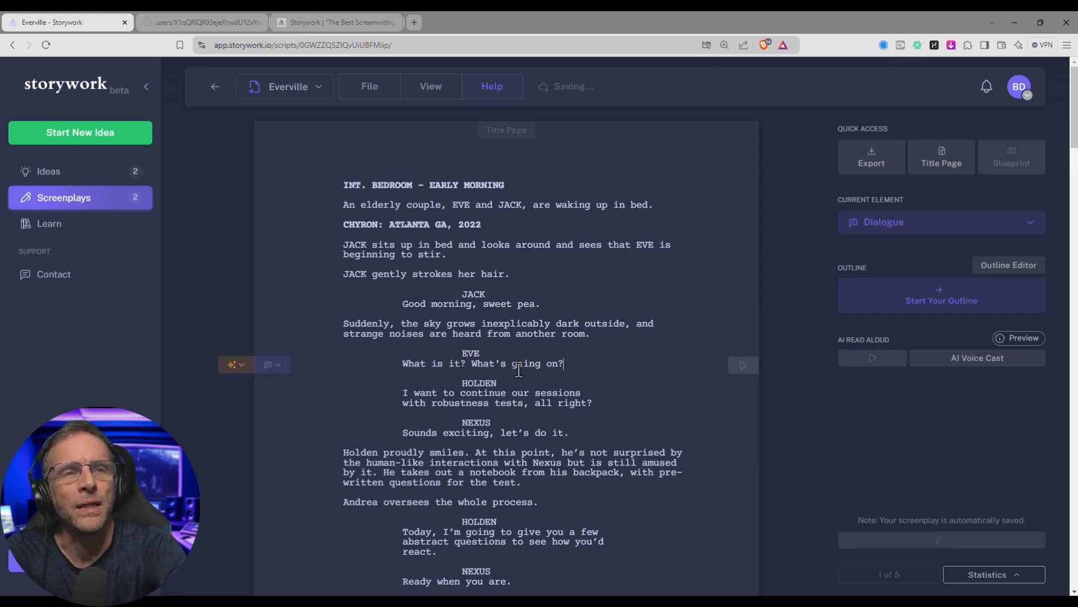
- Change the next HOLDEN cue to JACK, replying 'I have no idea. Is the door locked?'
double_click(490, 380)
type("JACK")
triple_click(590, 402)
type("I have no idea. Is the d")
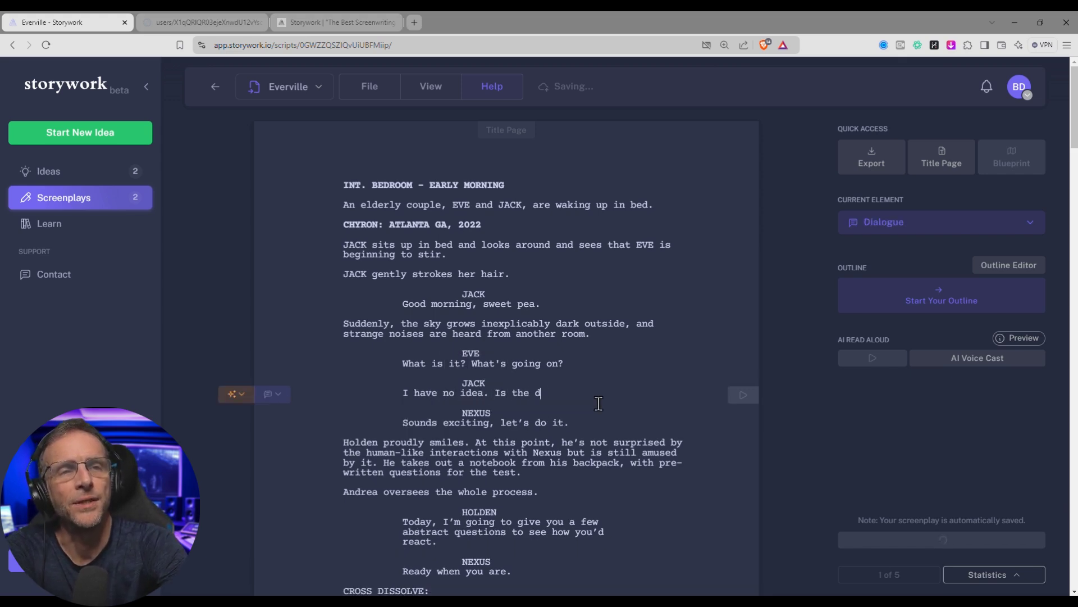
type("oor locked?")
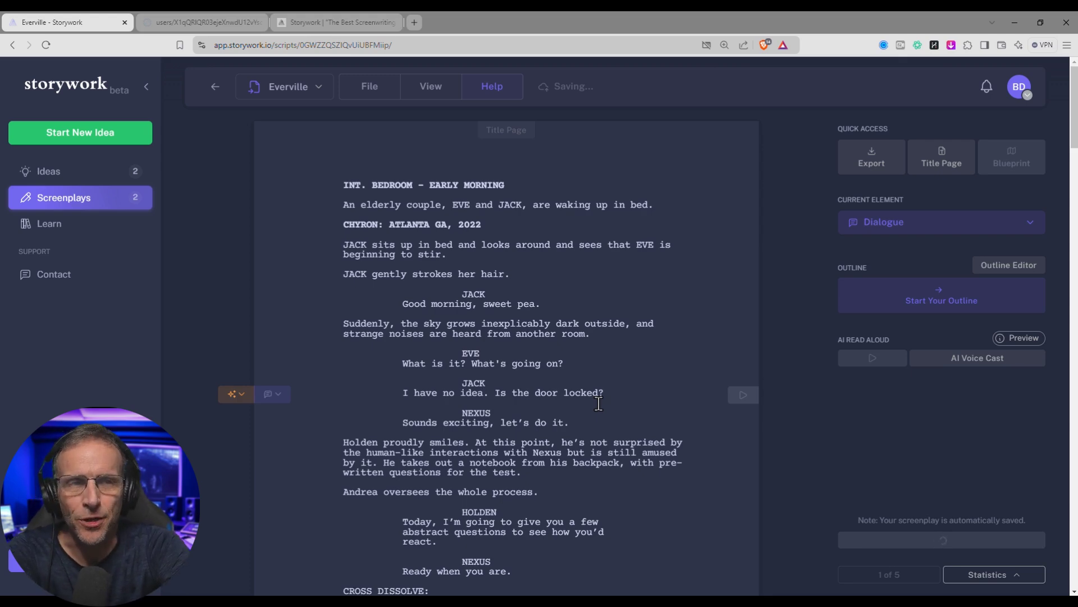
- Add the action line 'Before EVE can answer, their bedroom door bursts open.'
key("Return")
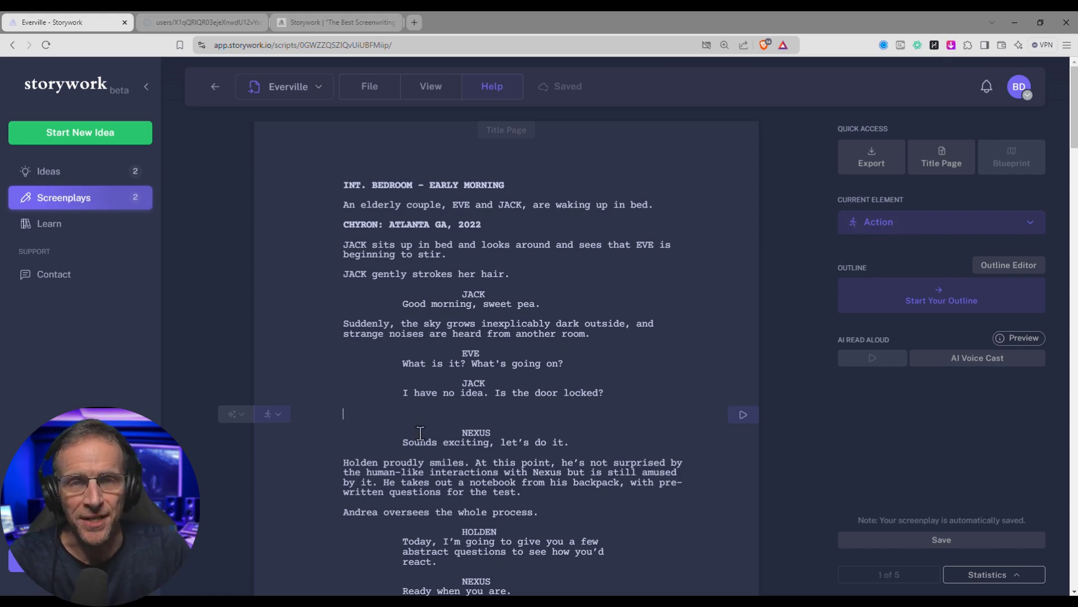
type("Before")
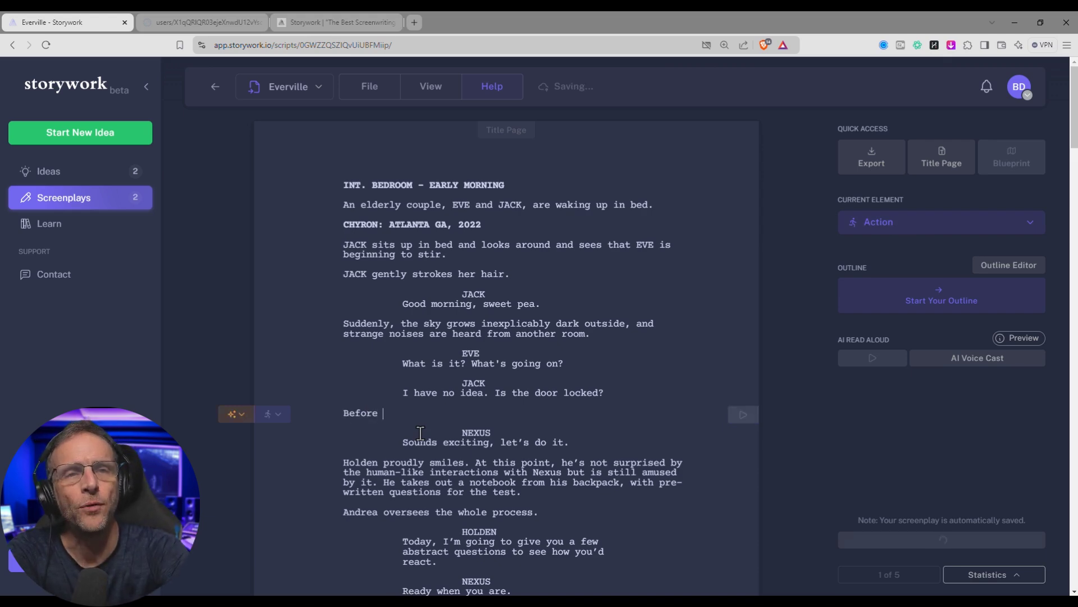
type(" EVE can answer, their bed")
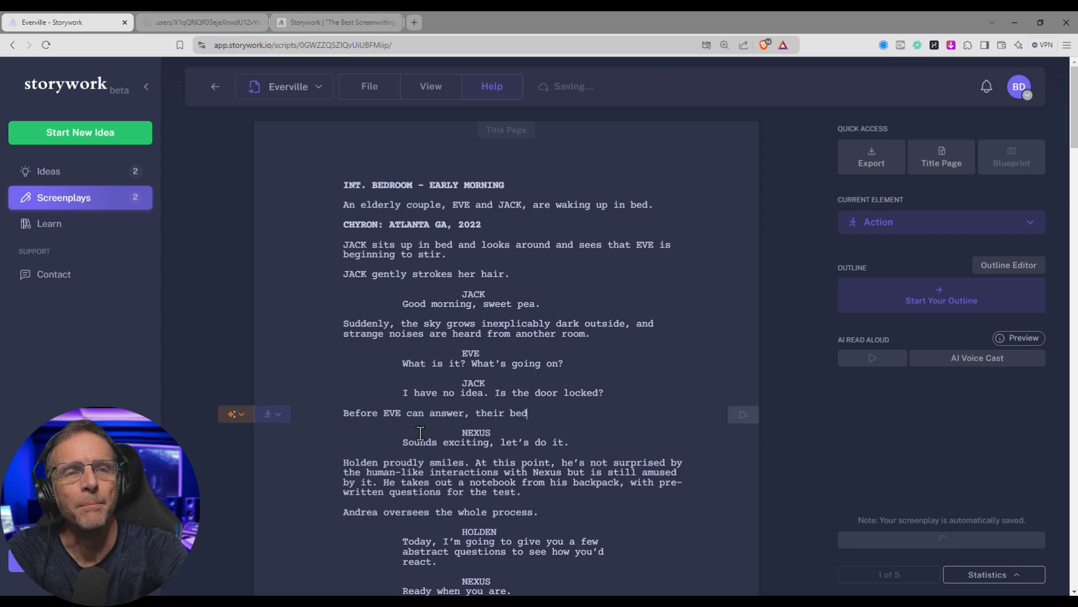
type("room door bur")
key("BackSpace")
key("BackSpace")
key("BackSpace")
type("room door bursts open")
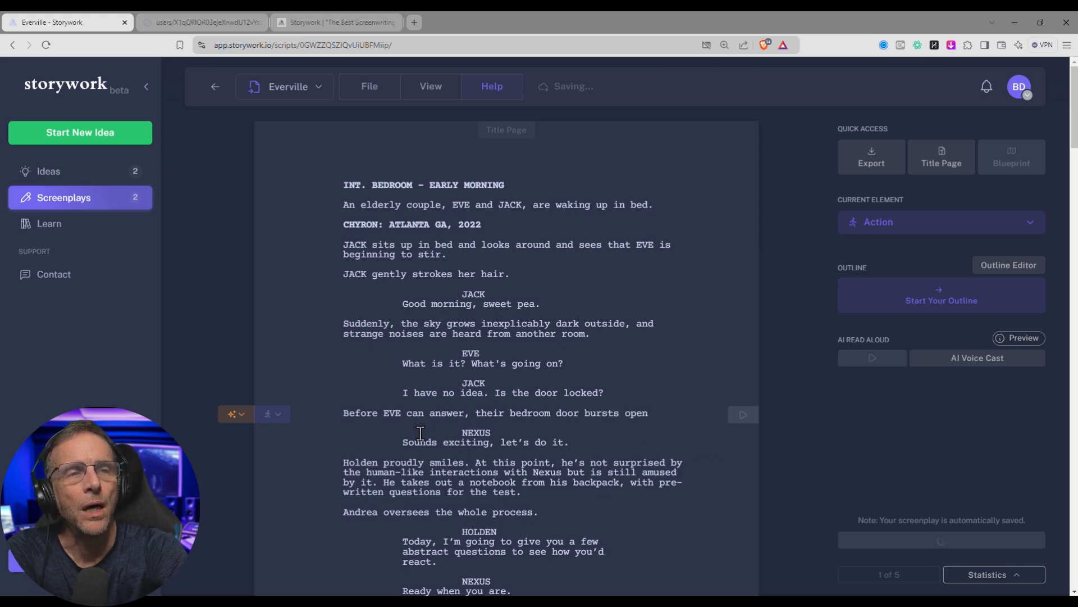
type(".")
- Turn the NEXUS block into LILLY crying 'Grandpa! The horses are out!' and replace Holden's paragraph with 'All three run out…'
double_click(481, 431)
type("LILLY")
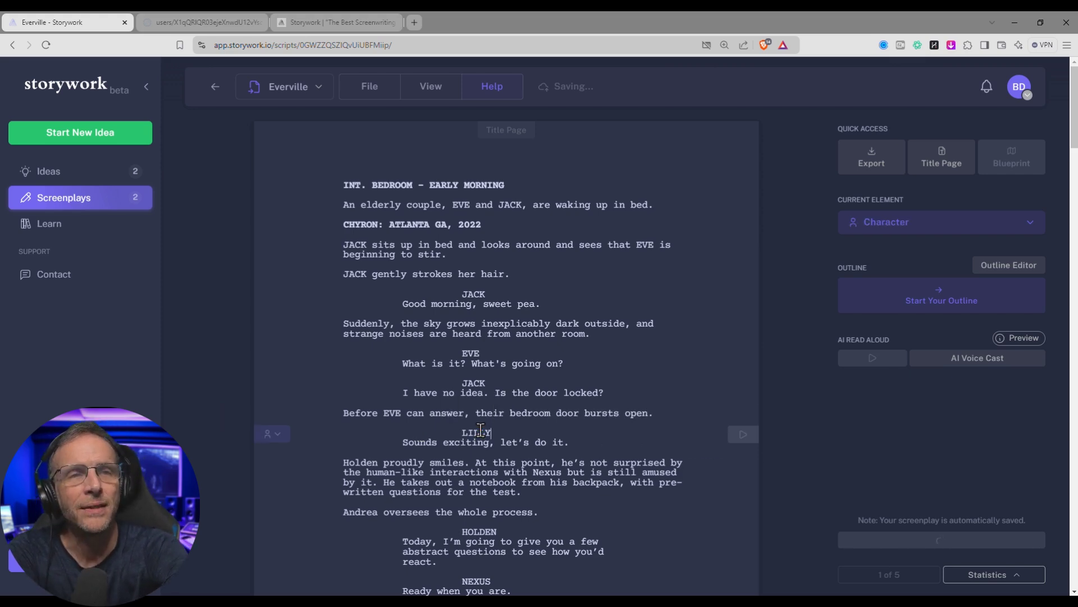
triple_click(569, 444)
type("Grandpa! The horses")
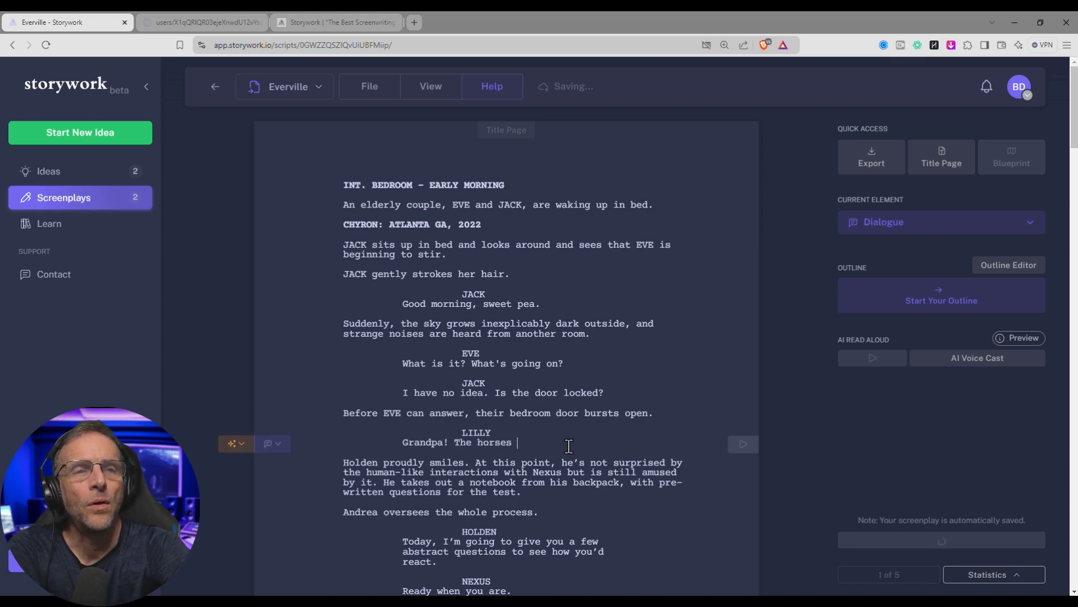
type("are out!")
left_click_drag(344, 463, 559, 508)
type("All three run ")
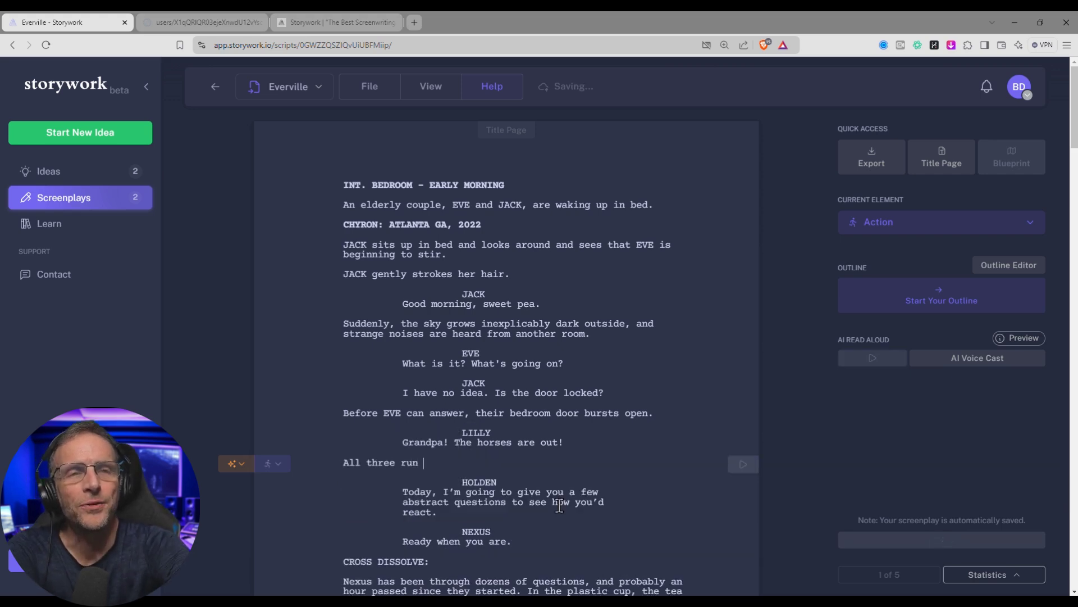
type("out of the room")
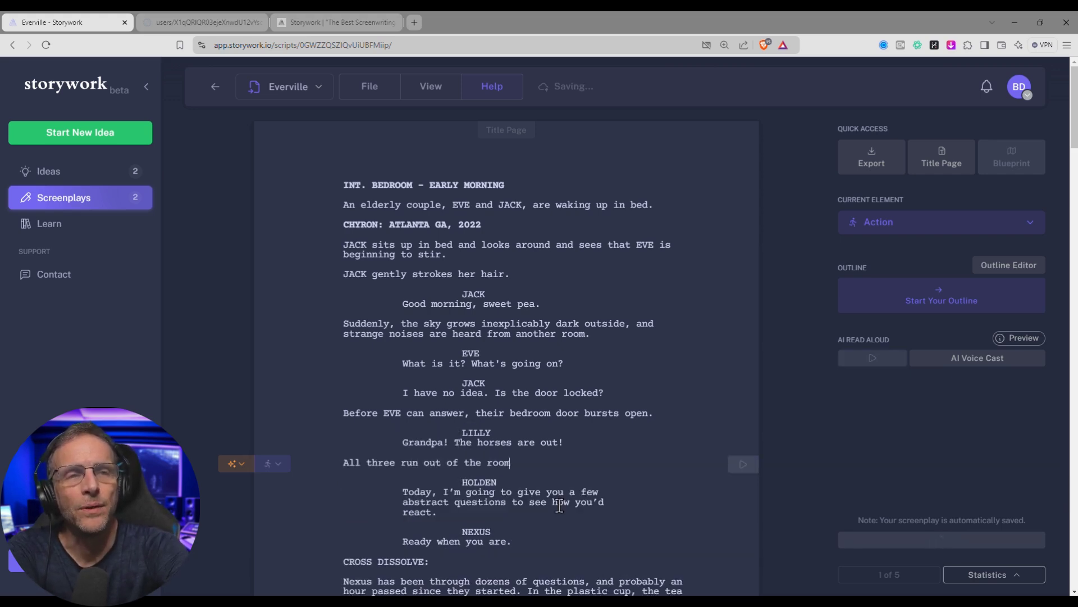
type(" and down the hall")
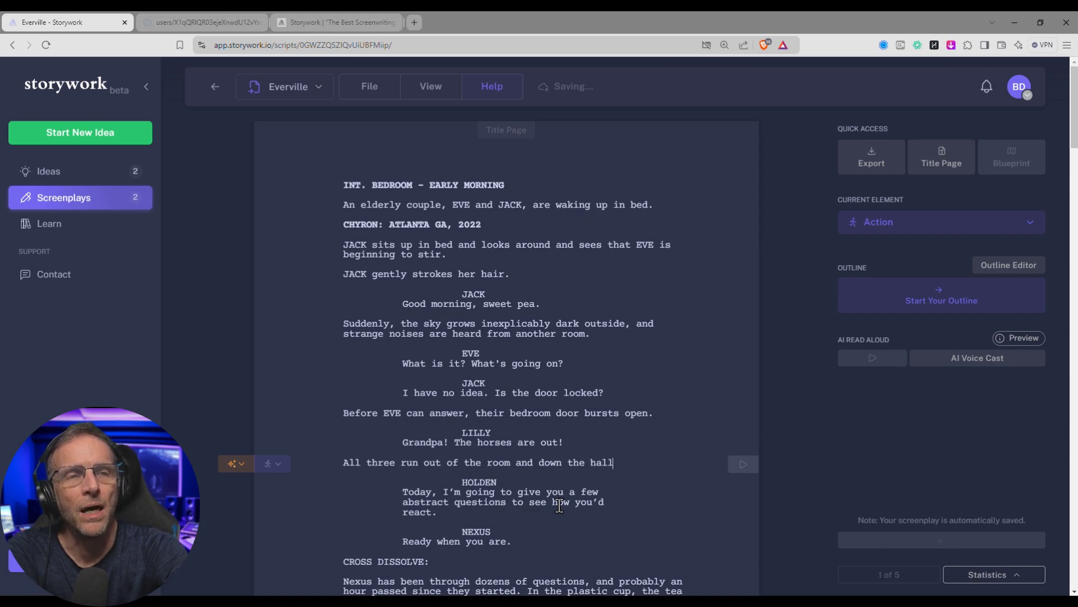
type(" as pictures and mirrors")
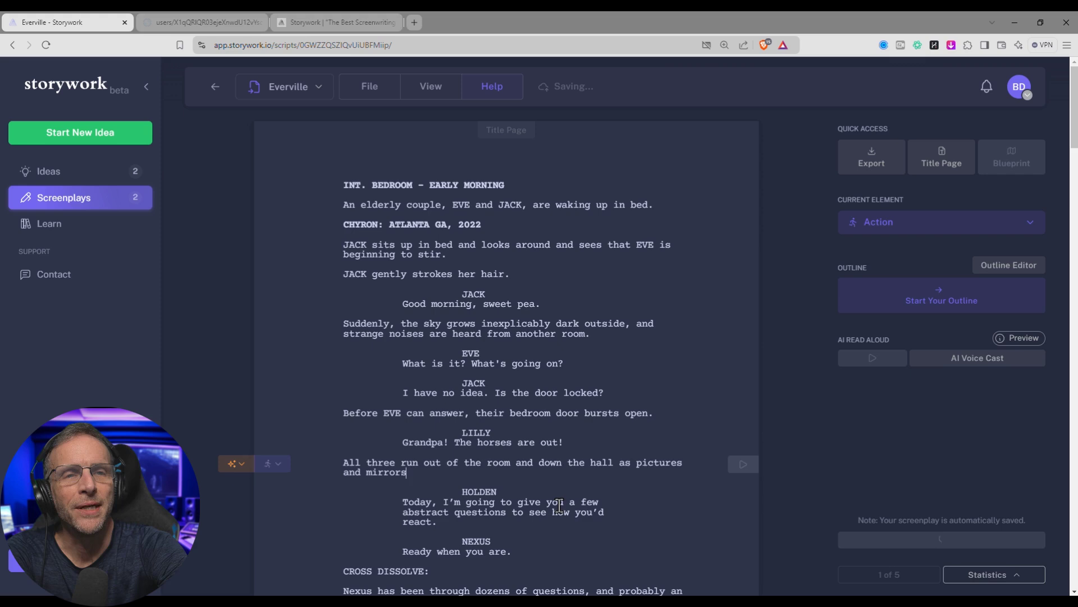
type(" begin to fall off ")
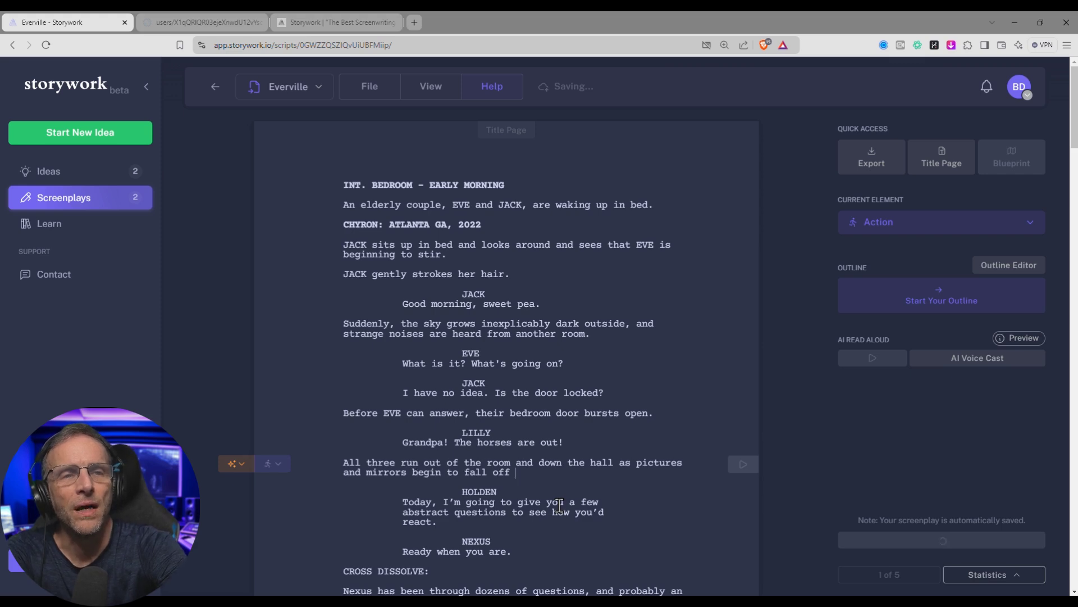
type("the wall as the house ")
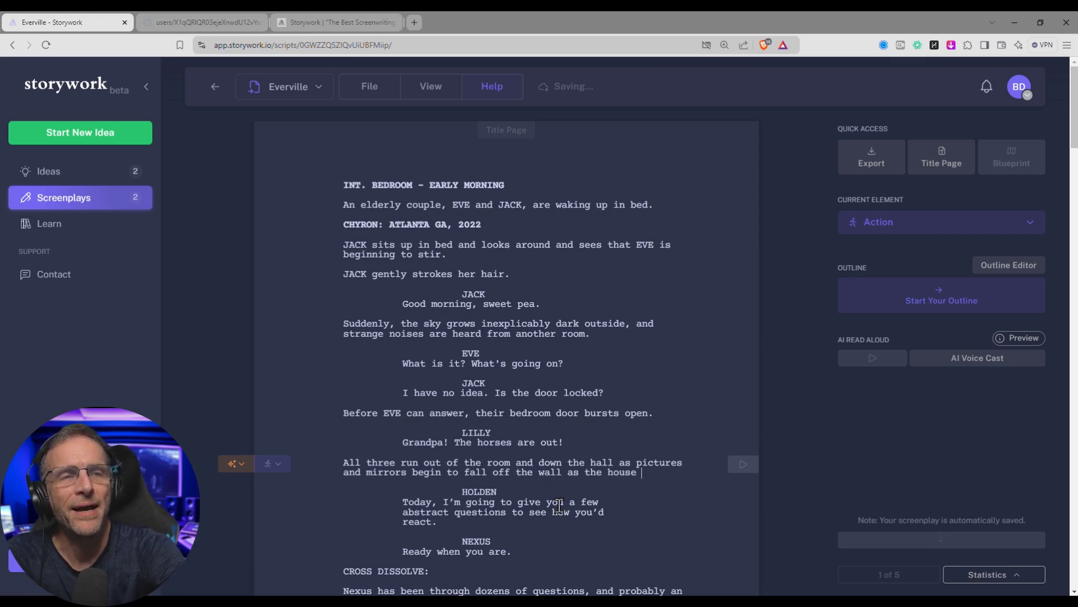
type("begins to shake")
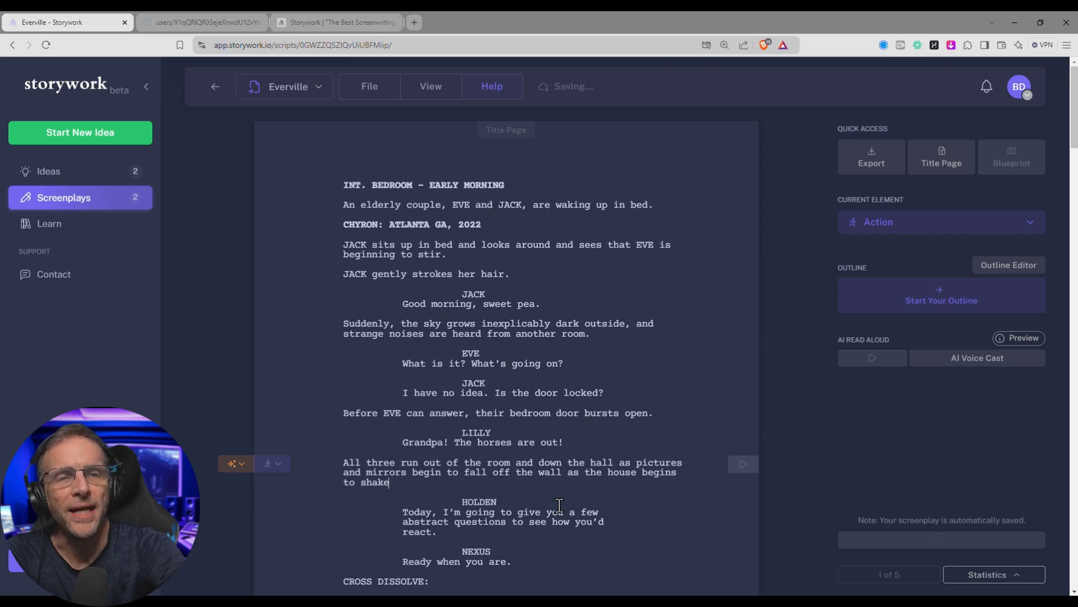
type(".")
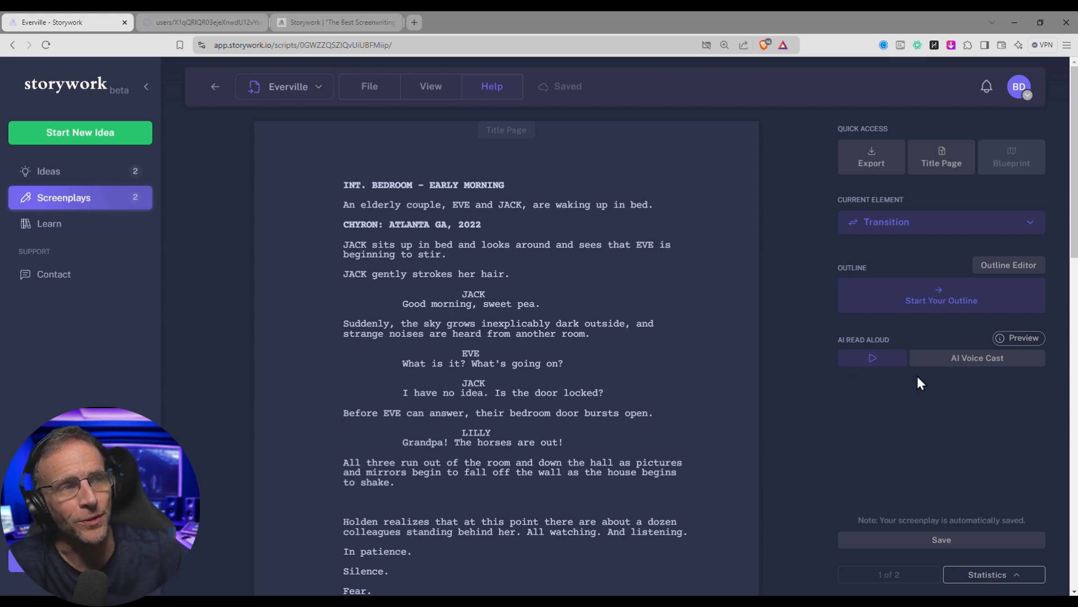
- Bring up the AI Voice Cast list and confirm Charlie's voice stays on HOLDEN
left_click(974, 362)
scroll(403, 286, "down", 10)
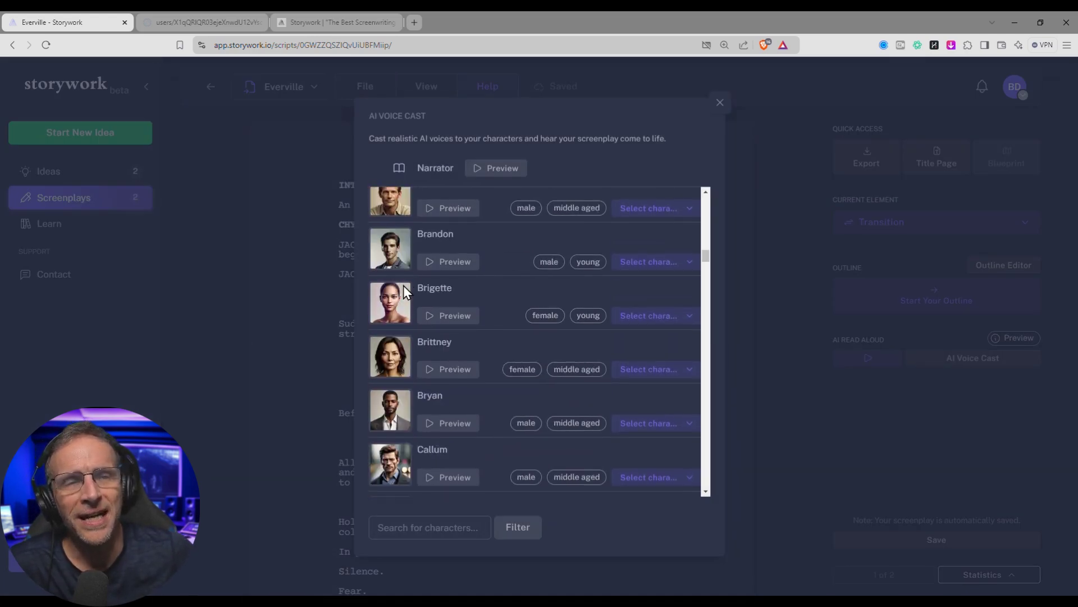
scroll(399, 293, "down", 20)
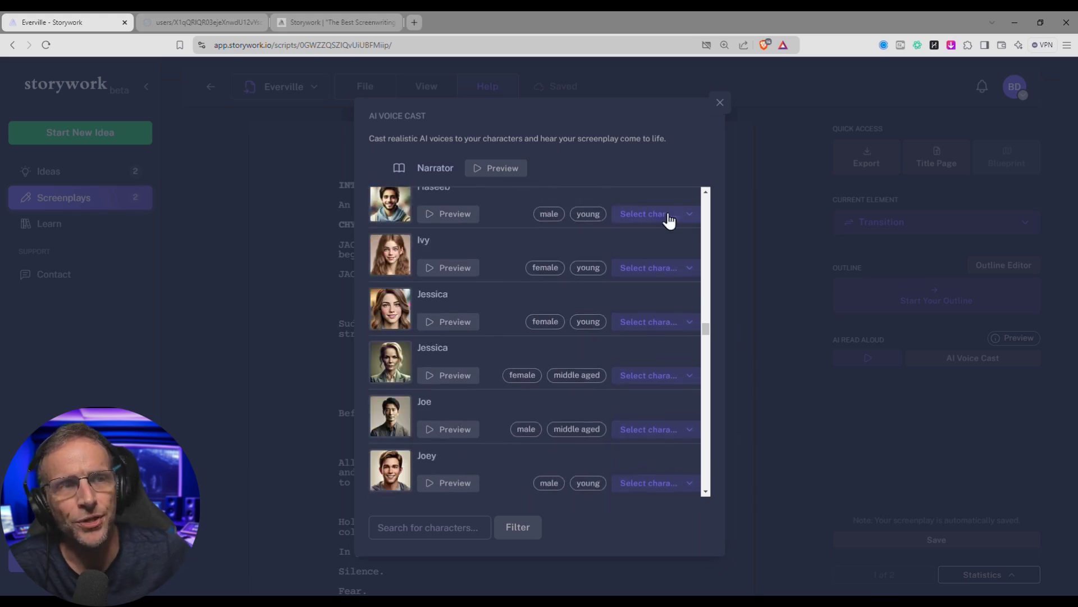
scroll(663, 228, "up", 10)
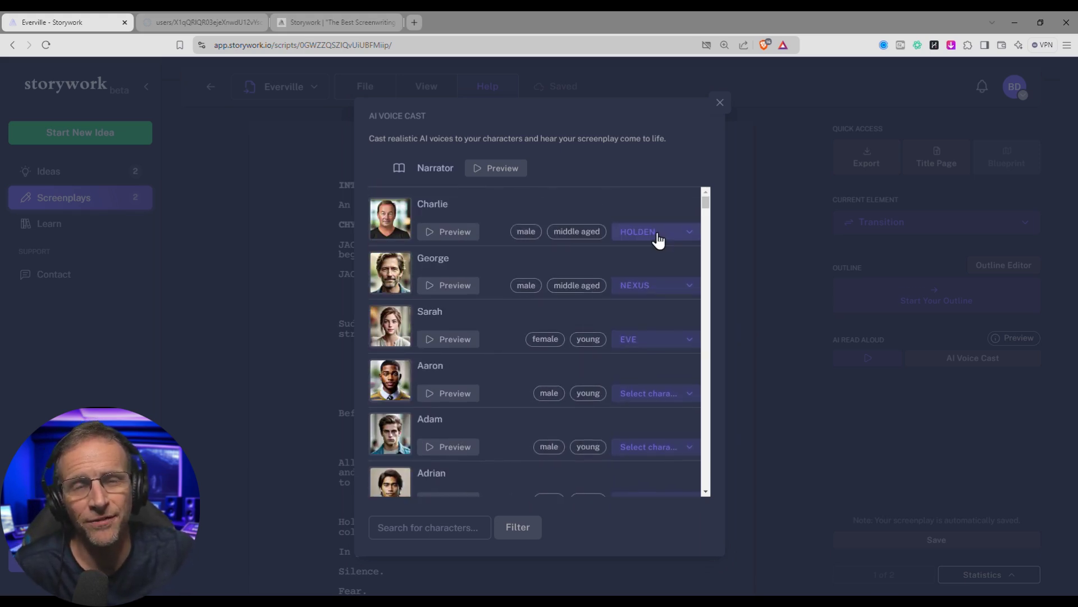
left_click(657, 233)
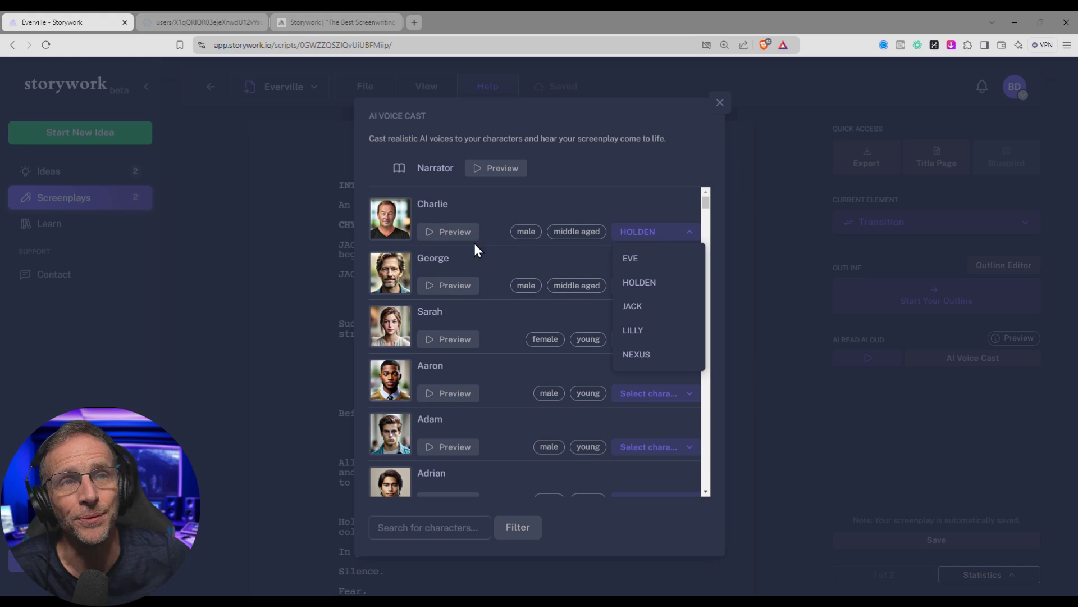
left_click(397, 287)
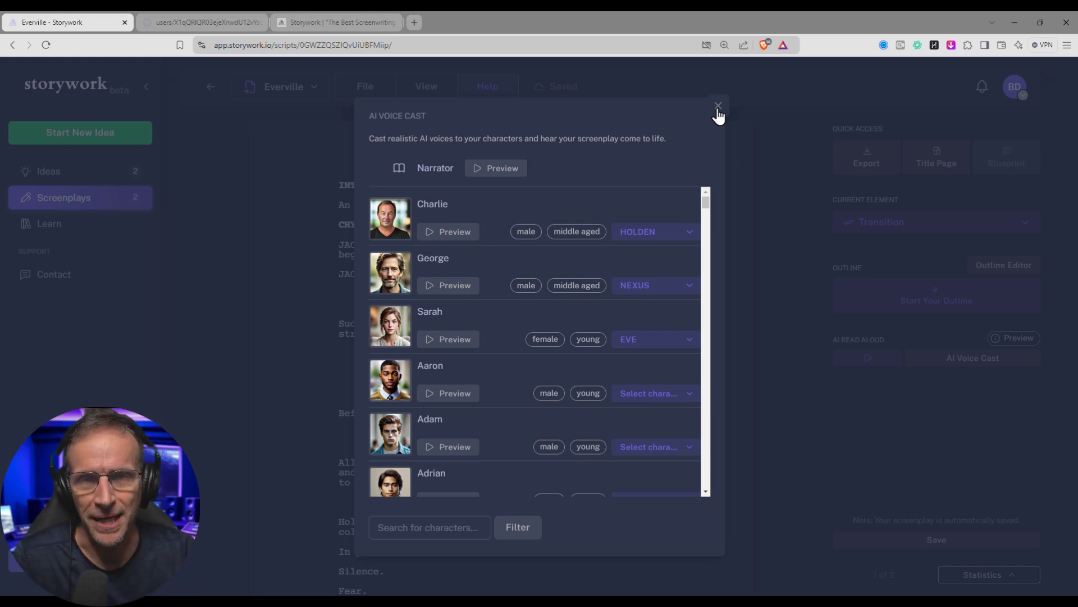
- Audition Sarah's and Amelia's voices, then cast Amelia as LILLY
left_click(429, 343)
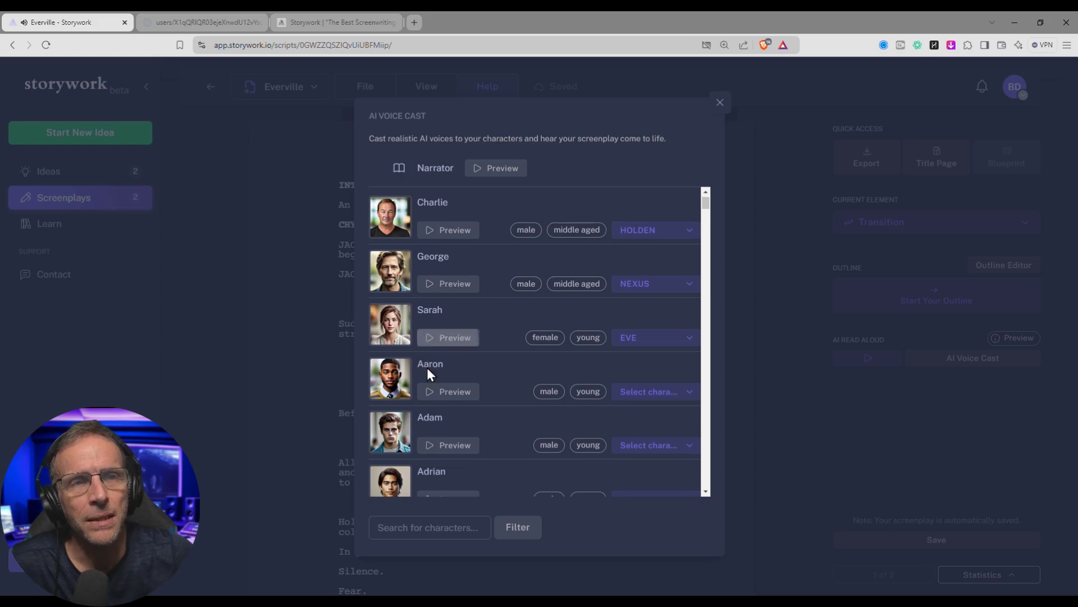
scroll(427, 367, "down", 10)
scroll(428, 344, "up", 1)
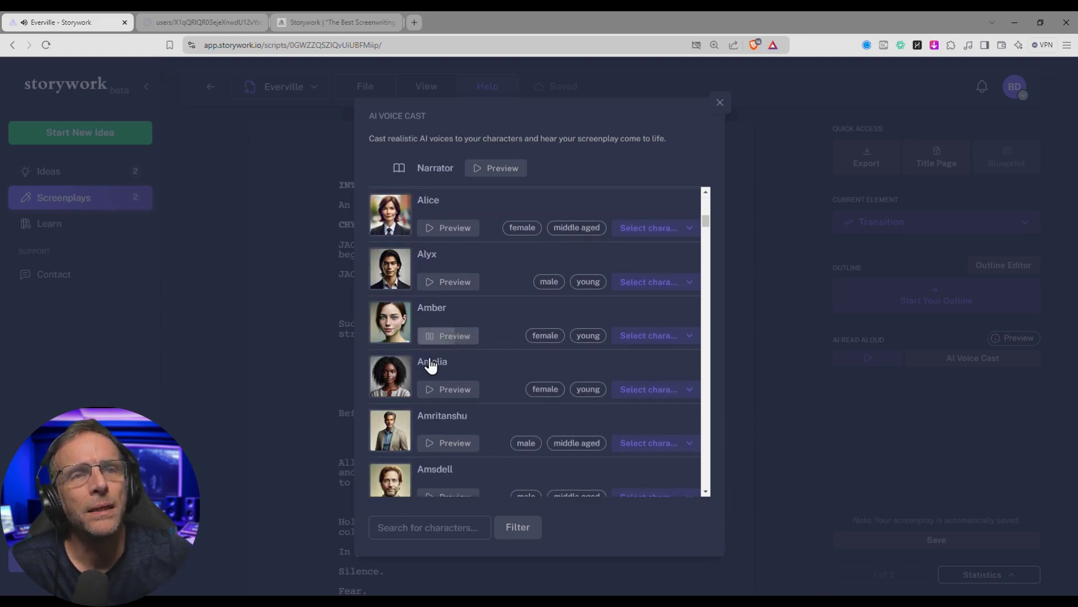
scroll(428, 371, "down", 5)
scroll(430, 371, "up", 4)
left_click(430, 353)
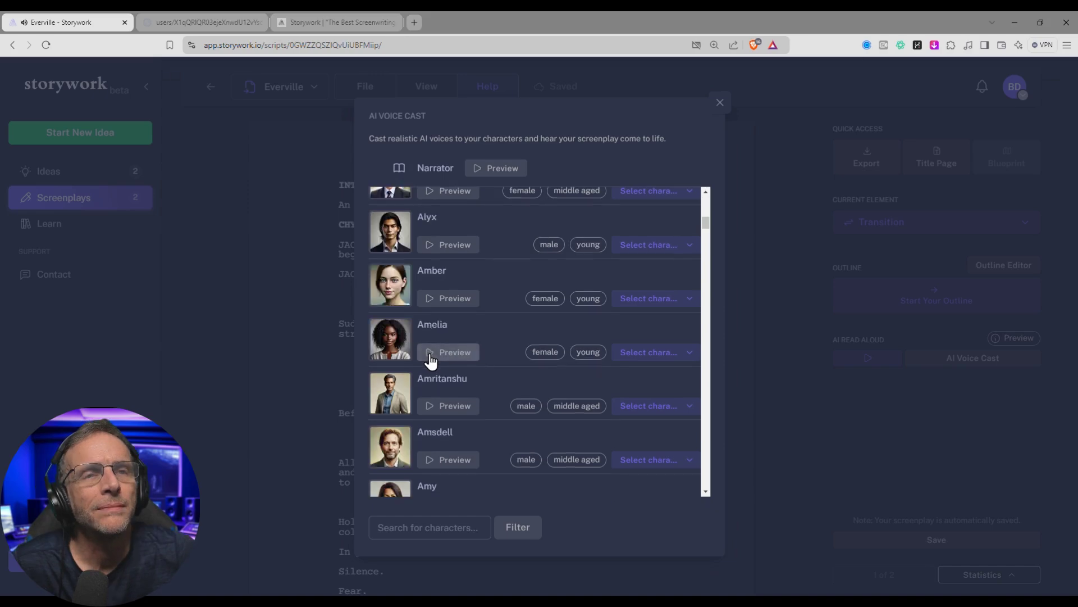
scroll(429, 360, "down", 3)
scroll(444, 349, "up", 2)
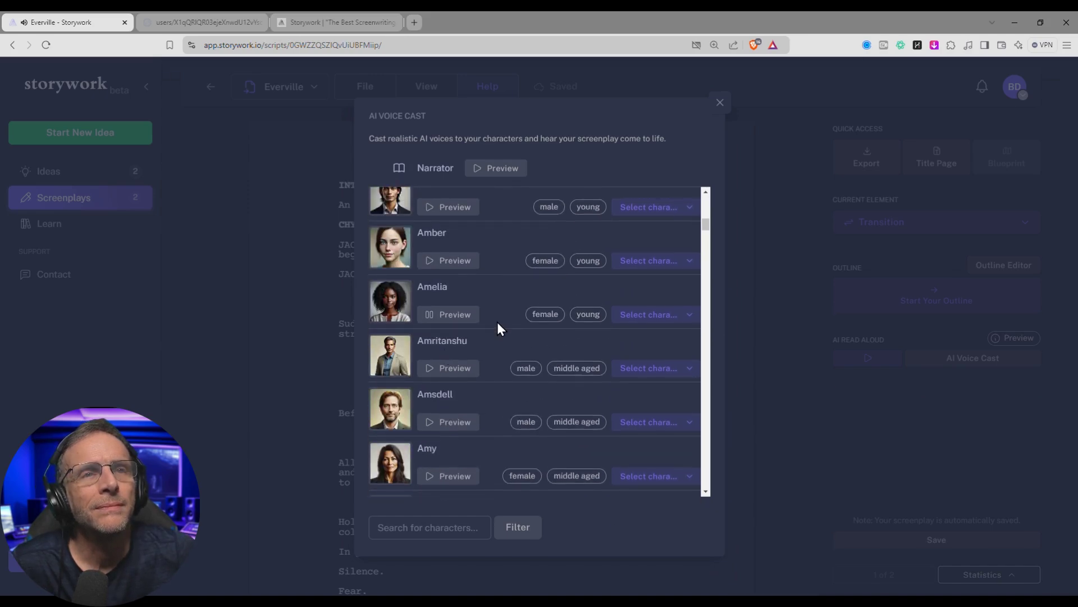
left_click(433, 318)
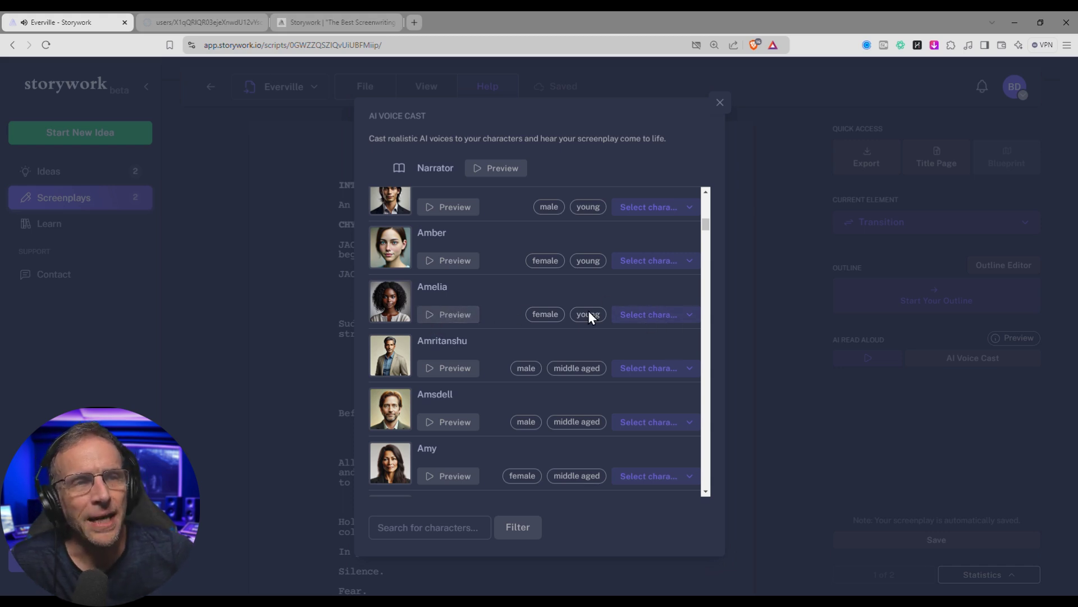
left_click(644, 317)
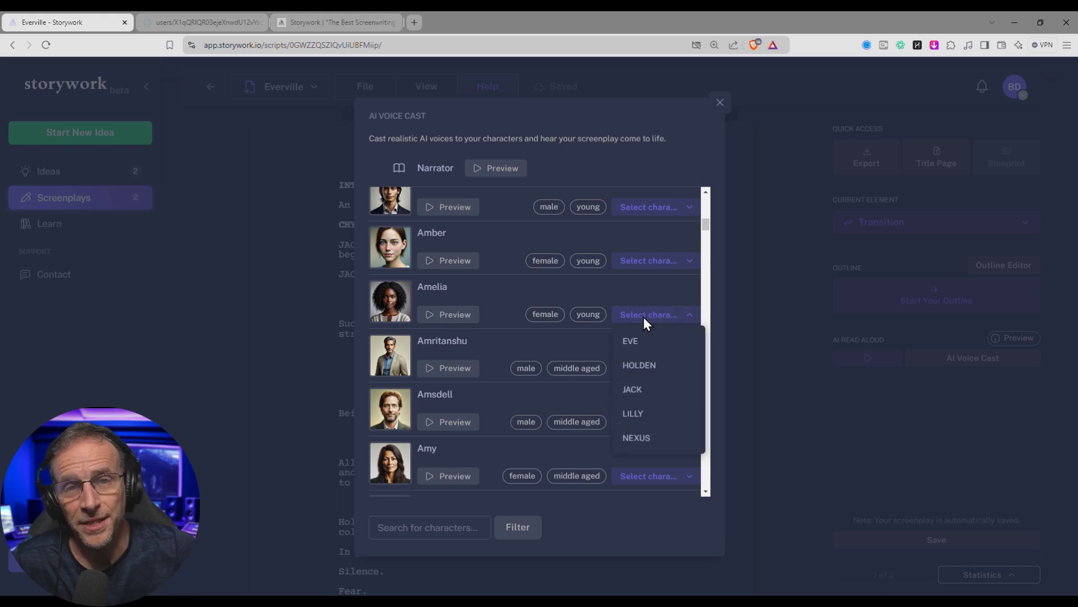
left_click(636, 415)
- Audition Charlie, George, Aaron, Adam and Bill, then cast Bill as JACK
scroll(595, 349, "up", 5)
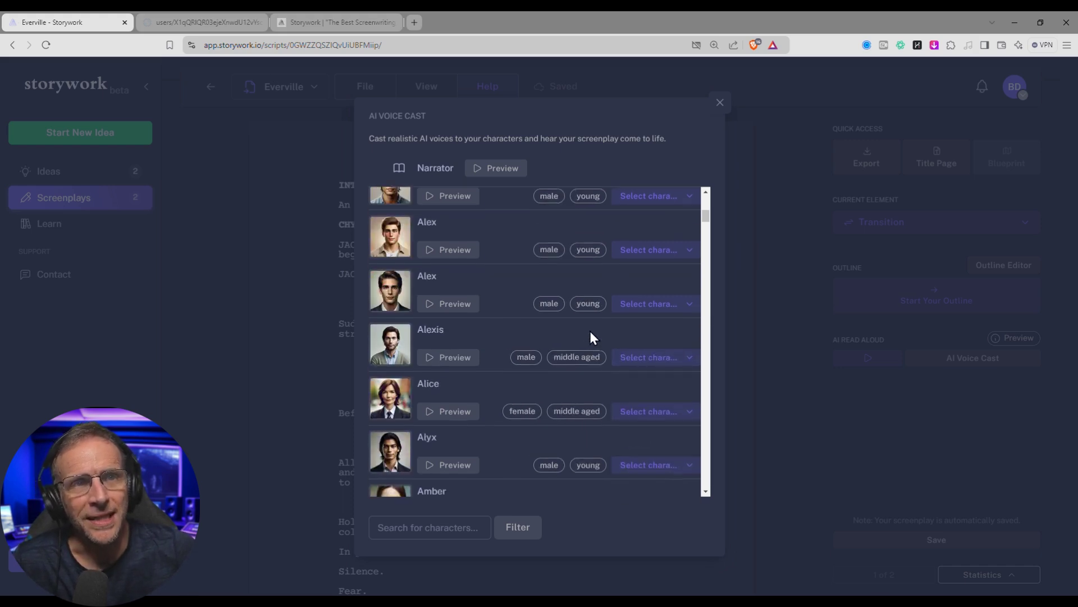
scroll(589, 337, "up", 3)
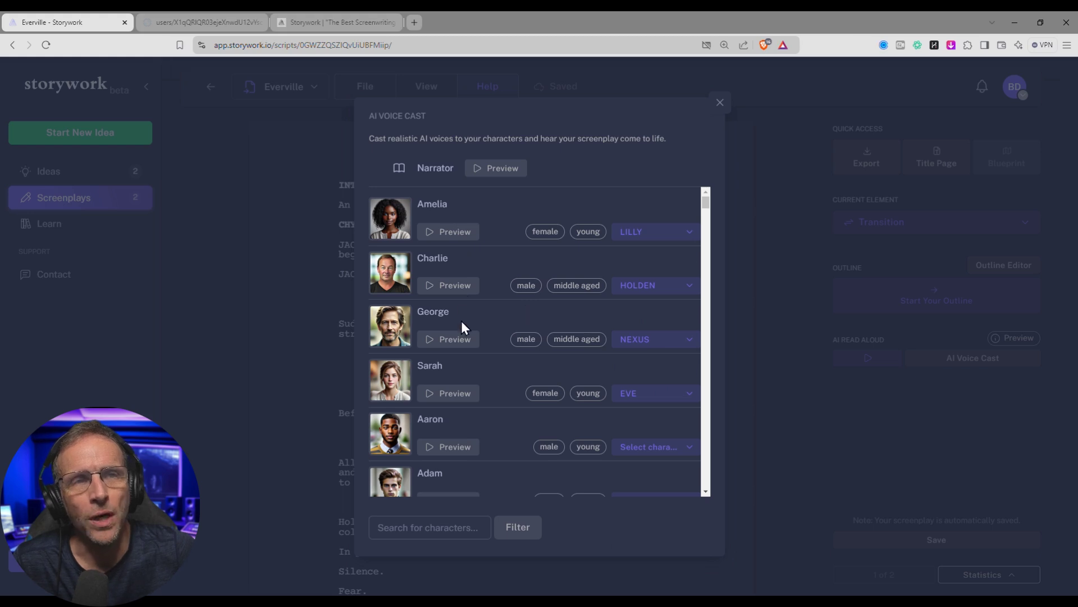
left_click(427, 286)
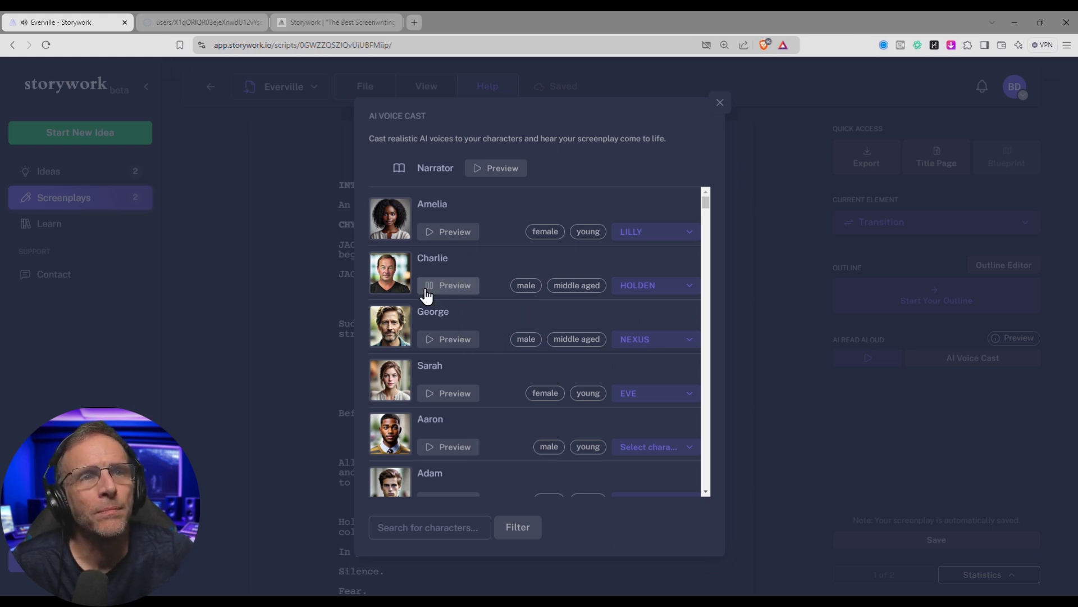
left_click(433, 342)
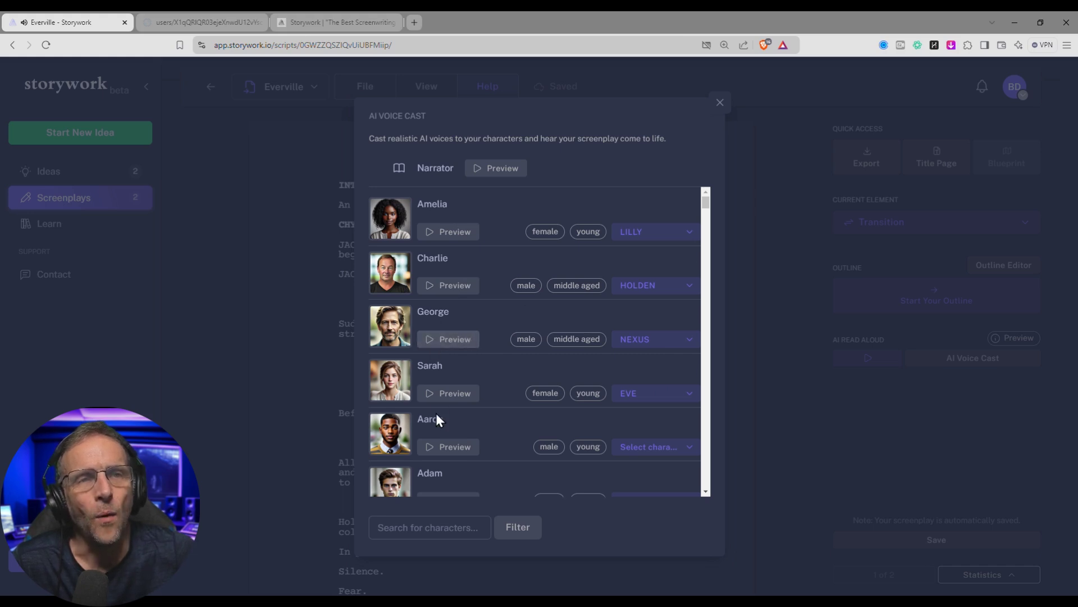
scroll(435, 413, "down", 3)
left_click(430, 298)
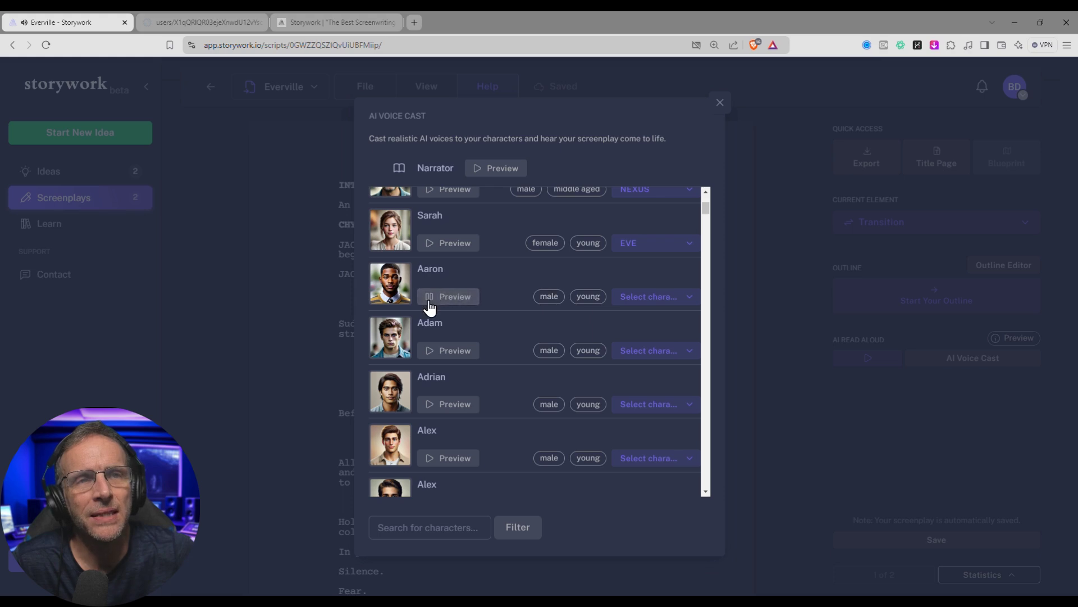
left_click(430, 356)
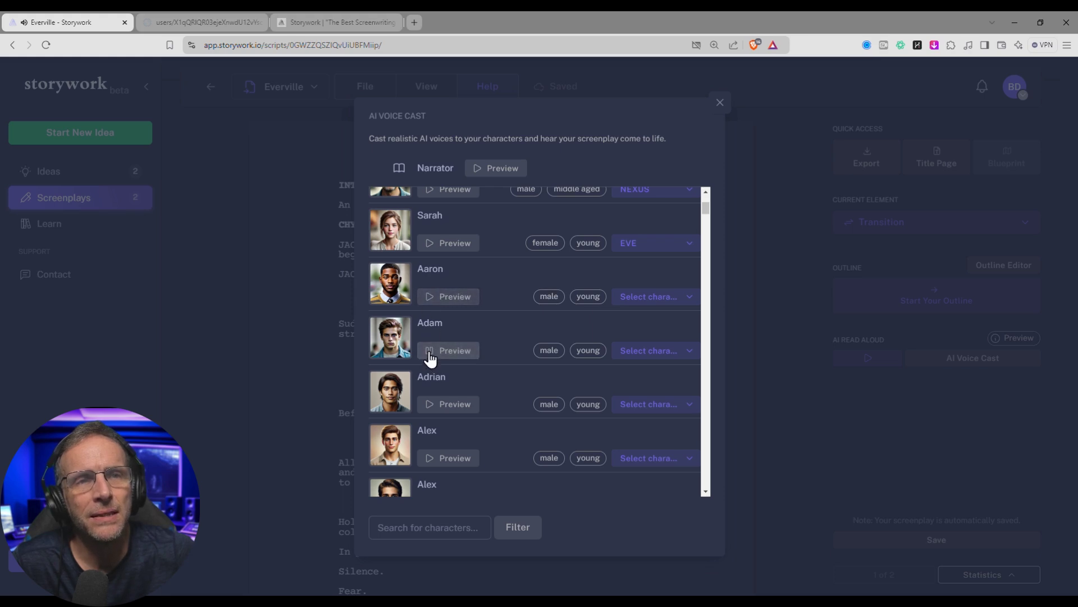
scroll(430, 354, "down", 3)
left_click(428, 330)
scroll(429, 332, "down", 2)
left_click(431, 418)
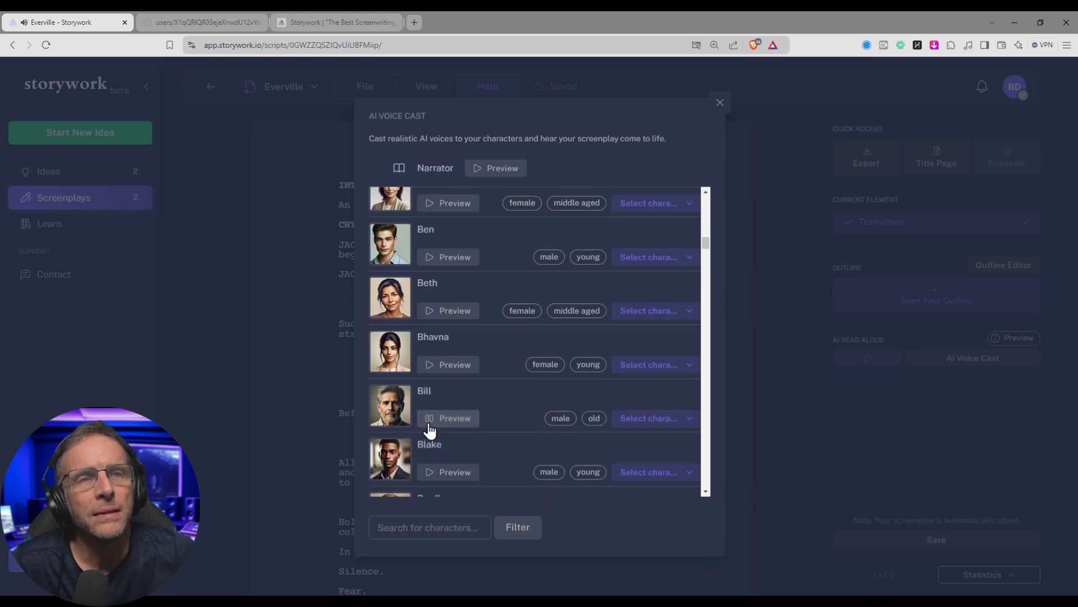
left_click(653, 419)
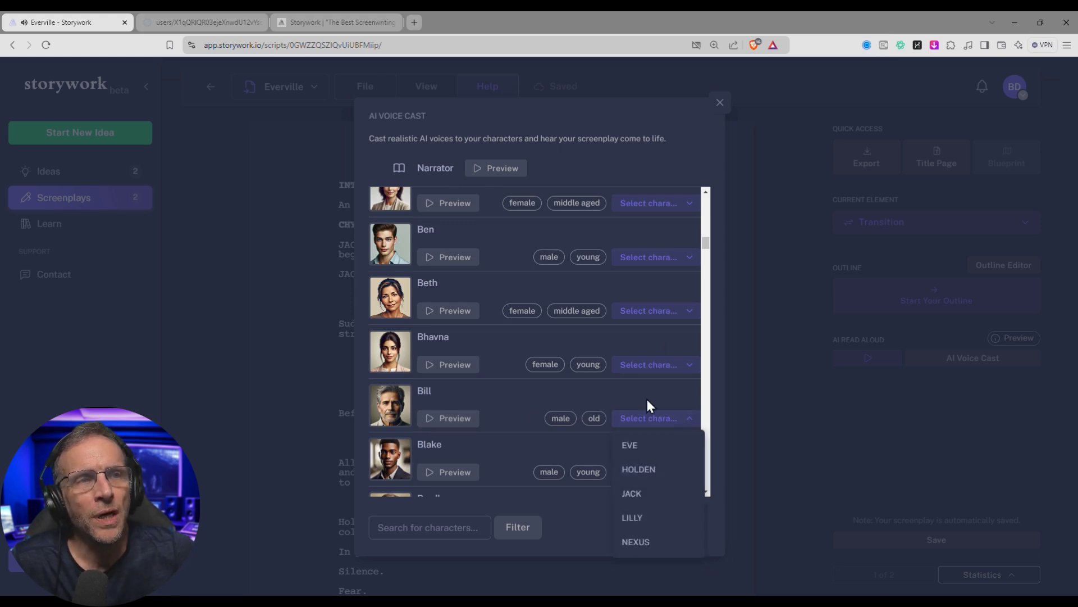
left_click(652, 496)
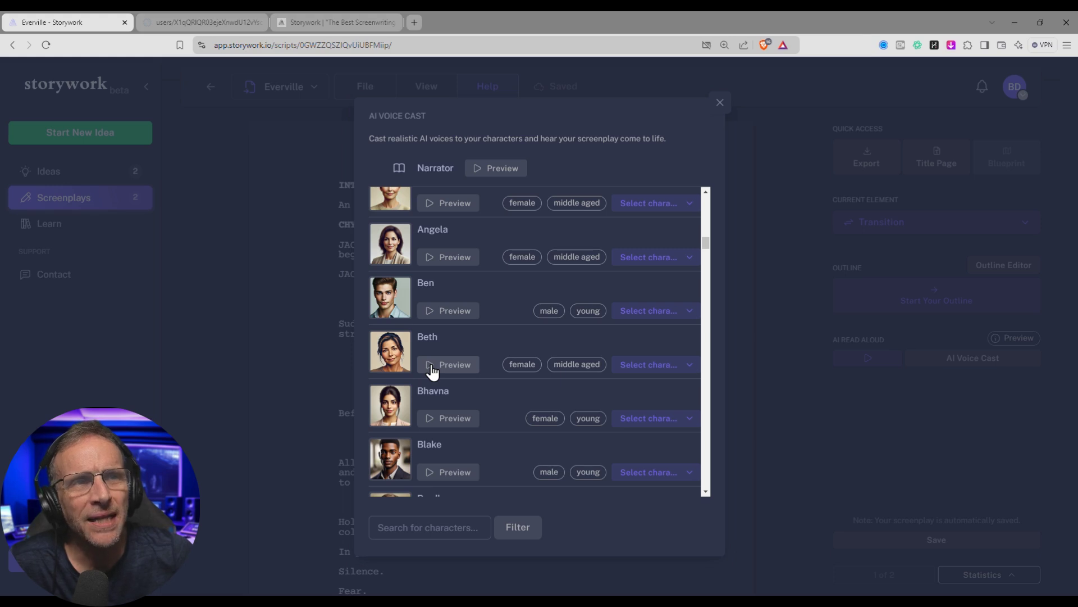
- Audition Beth and Shannon, then cast Shannon as EVE in place of Sarah
left_click(432, 365)
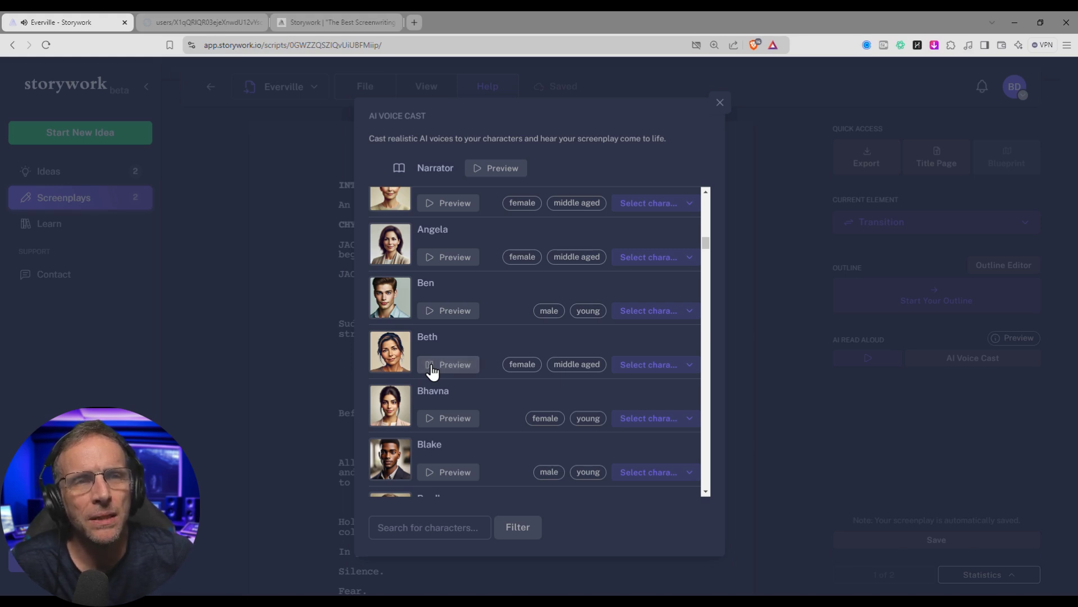
scroll(430, 337, "down", 20)
left_click(427, 299)
scroll(427, 304, "up", 1)
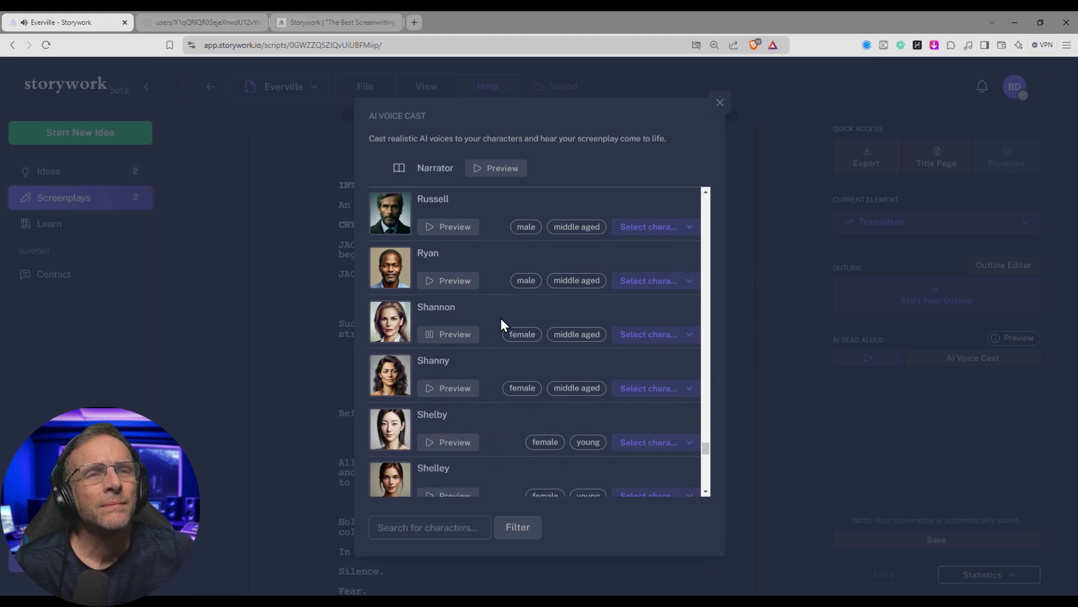
left_click(652, 335)
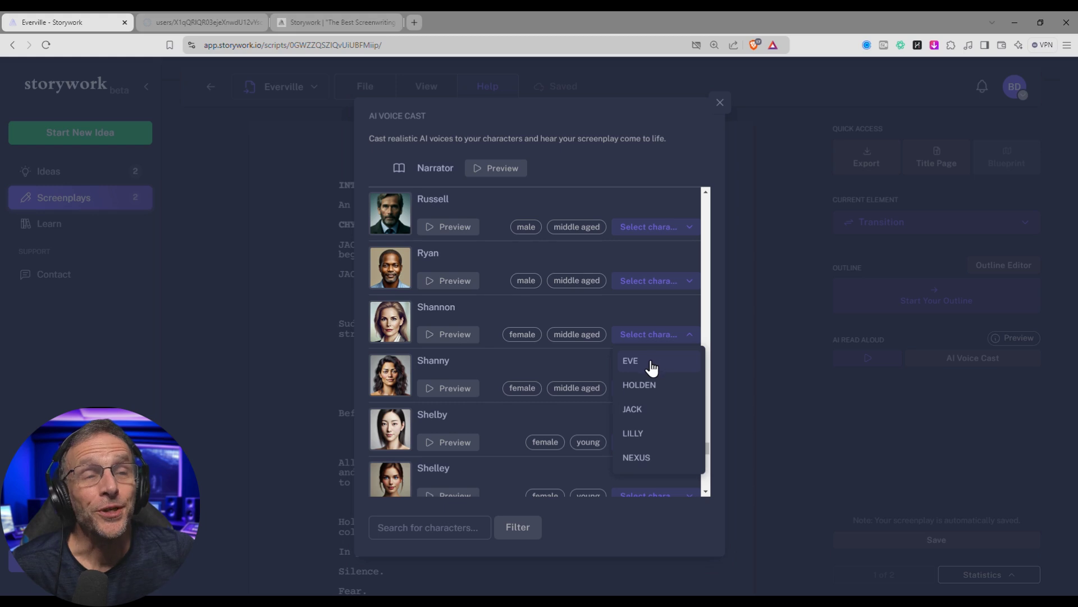
left_click(650, 364)
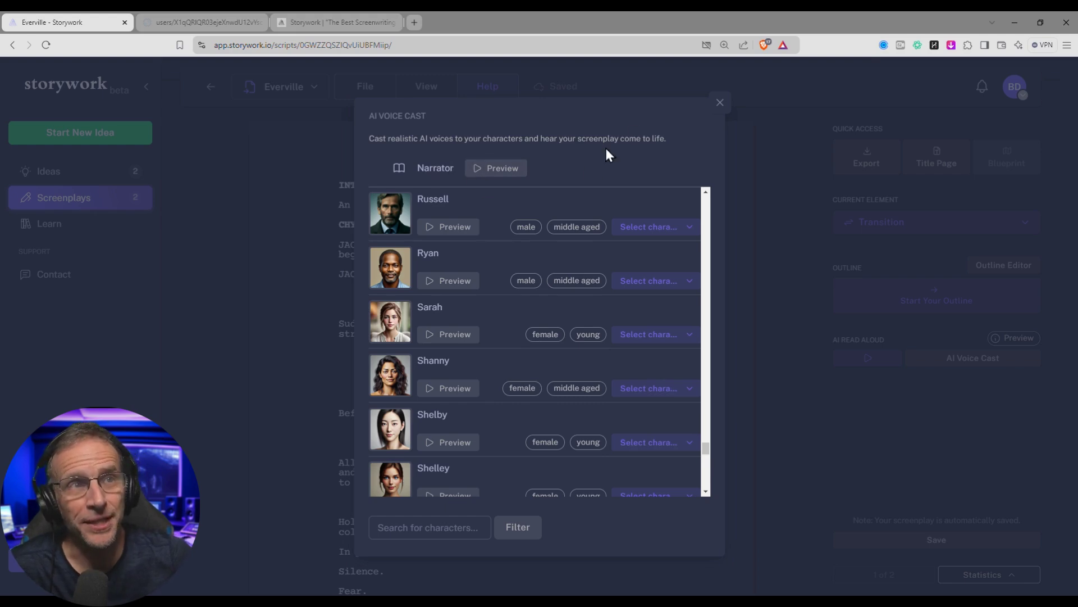
- Close the voice cast and play the Everville scene with AI Read Aloud
left_click(719, 107)
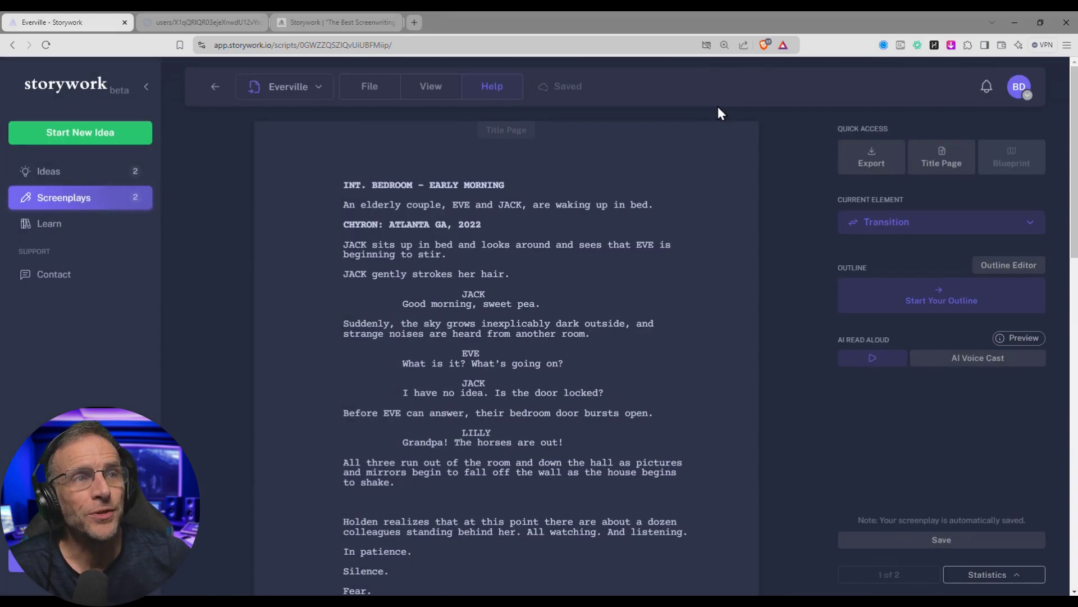
left_click(868, 358)
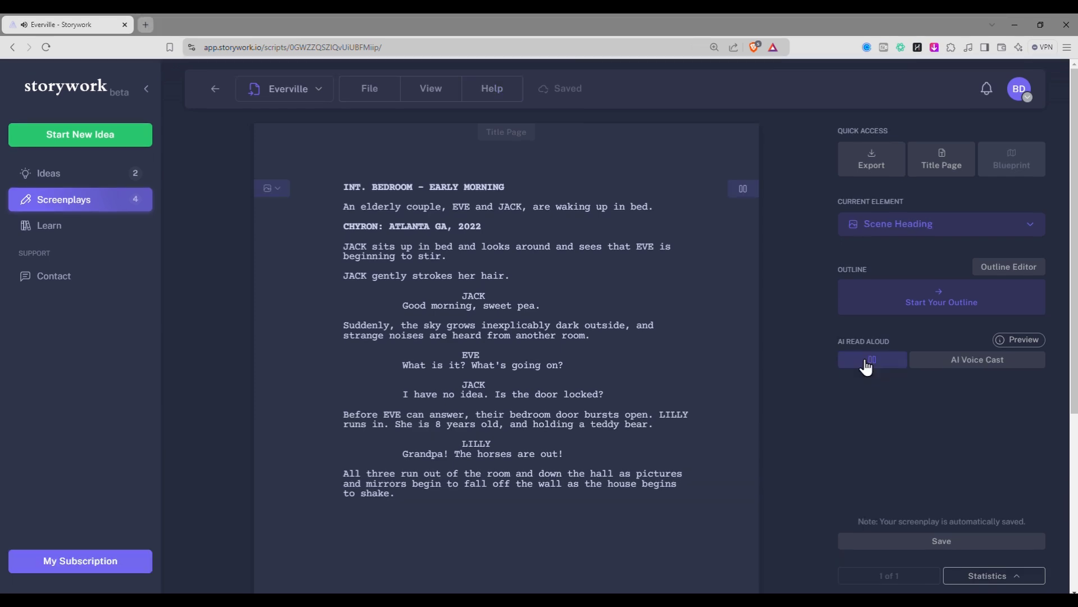